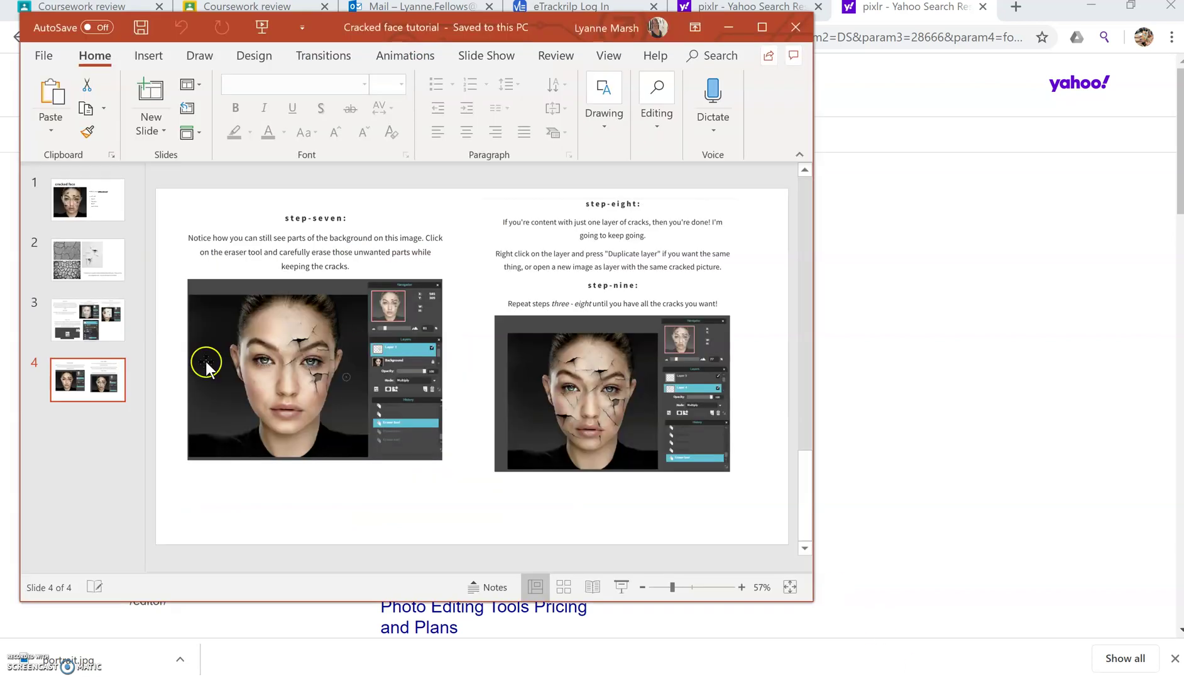
Step: View the cracked face tutorial's first slide, then the cracked-textures slide in PowerPoint
click(88, 200)
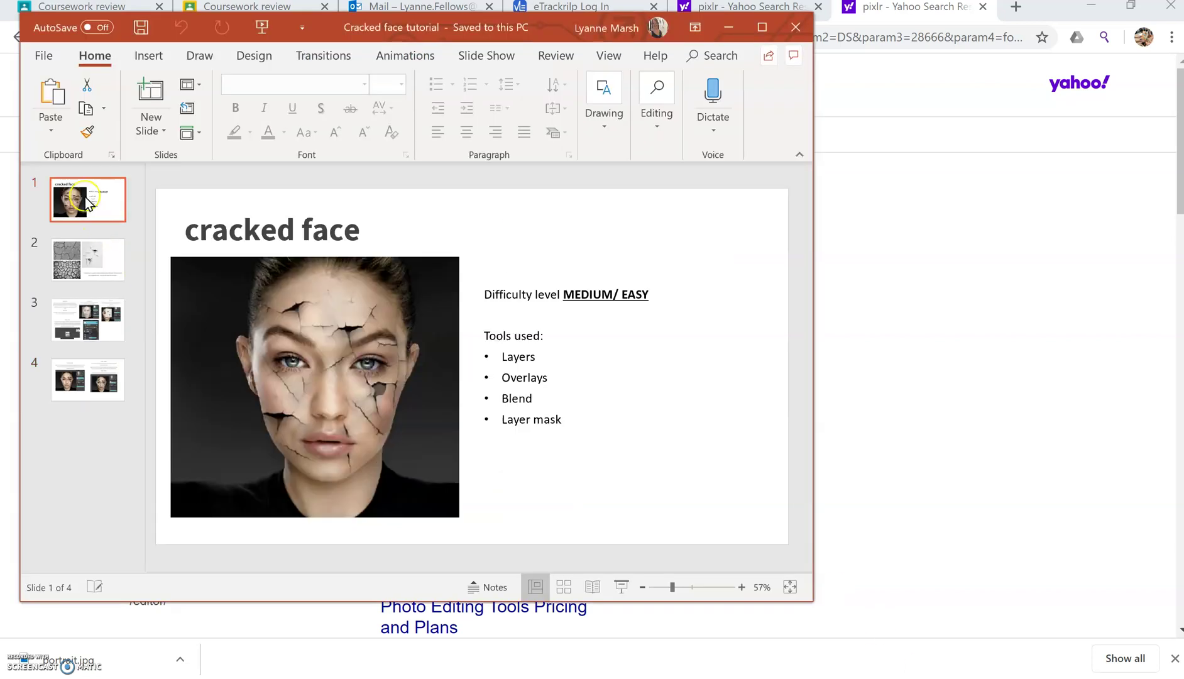
click(105, 280)
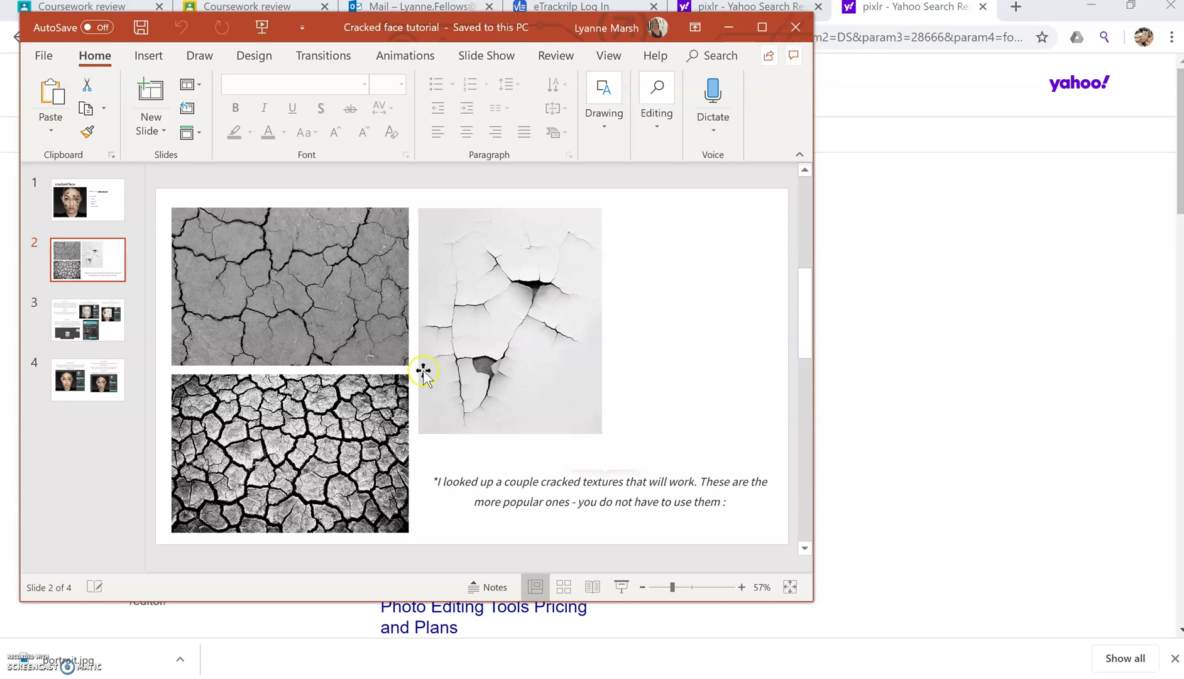
Step: Minimize the tutorial, open pixlr.com from the search results and launch Pixlr E
click(729, 28)
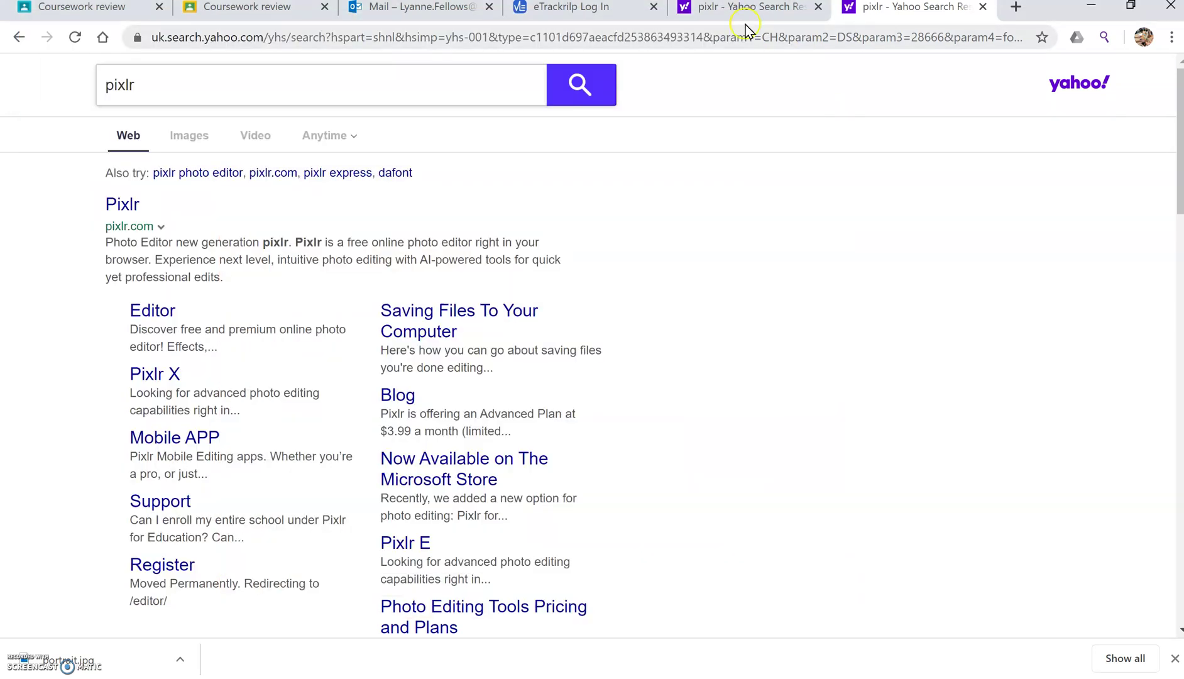
click(777, 13)
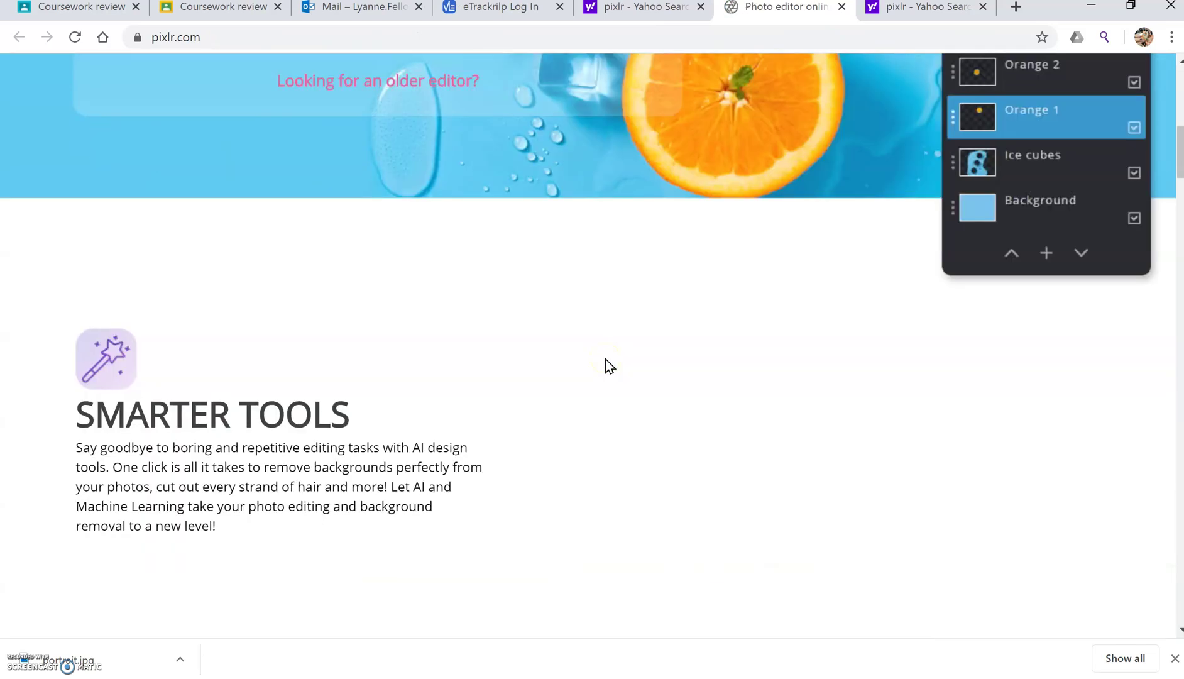
scroll(608, 366, down, 20)
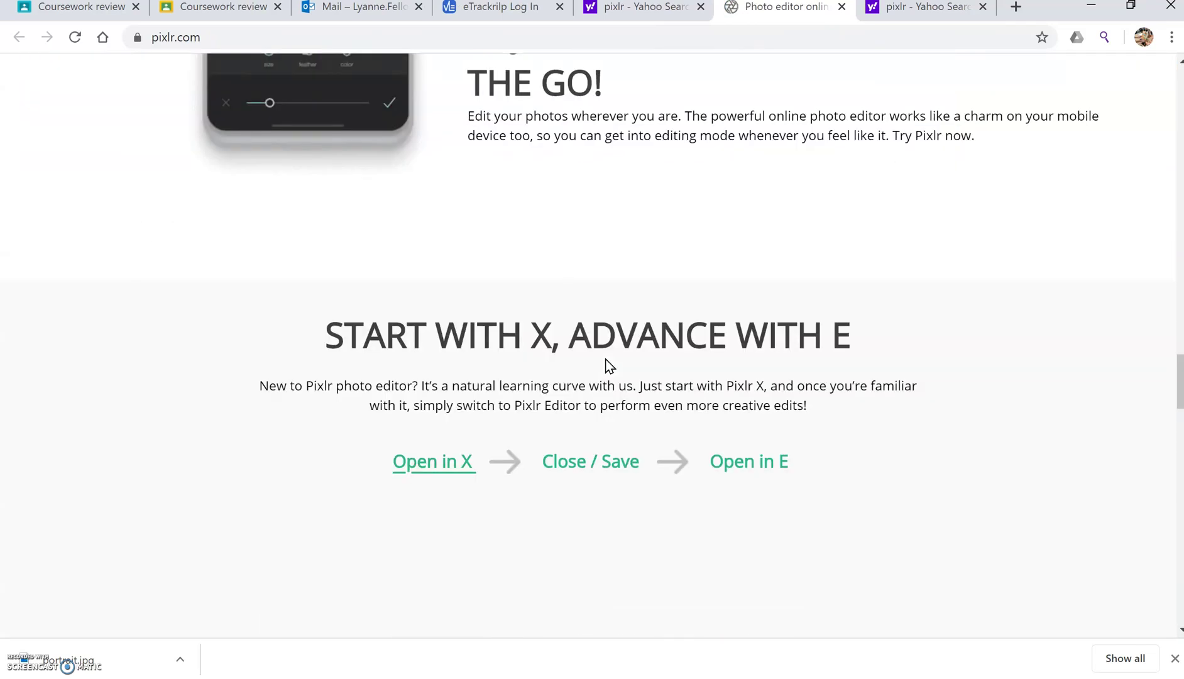
scroll(606, 361, down, 12)
scroll(605, 359, up, 1)
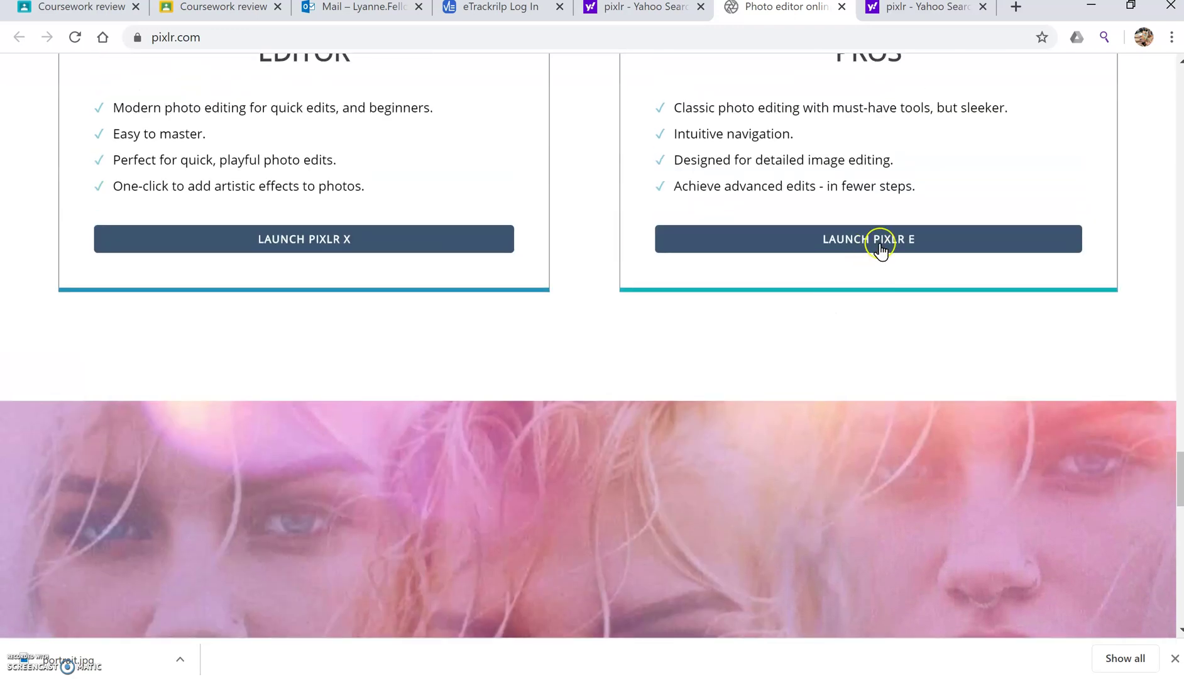
click(904, 238)
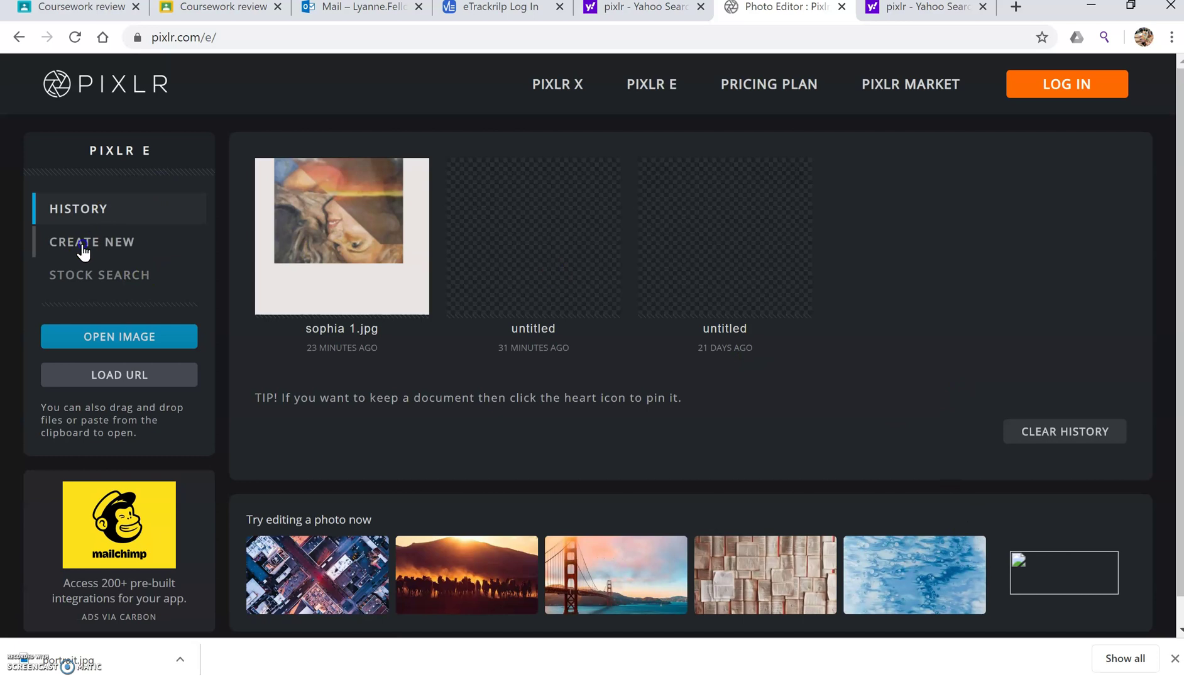
Step: Create a new 1920×1080 image named 'cracked face' and zoom out to fit the canvas
click(80, 248)
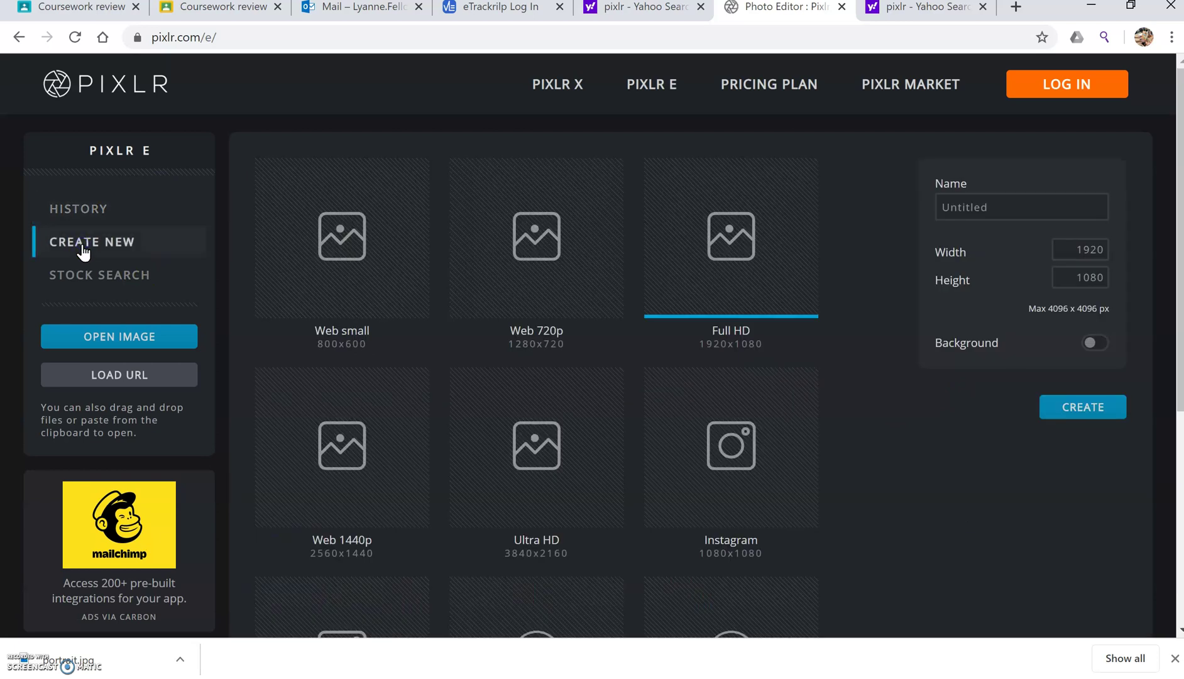
double_click(993, 208)
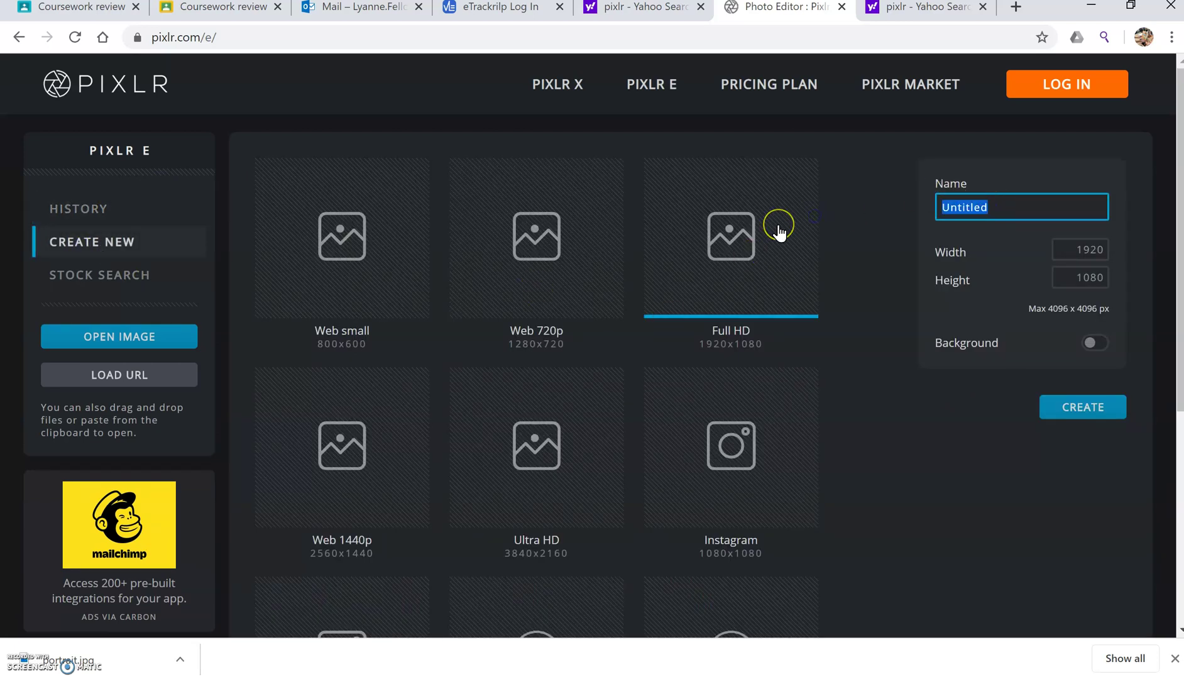
text(cracked face)
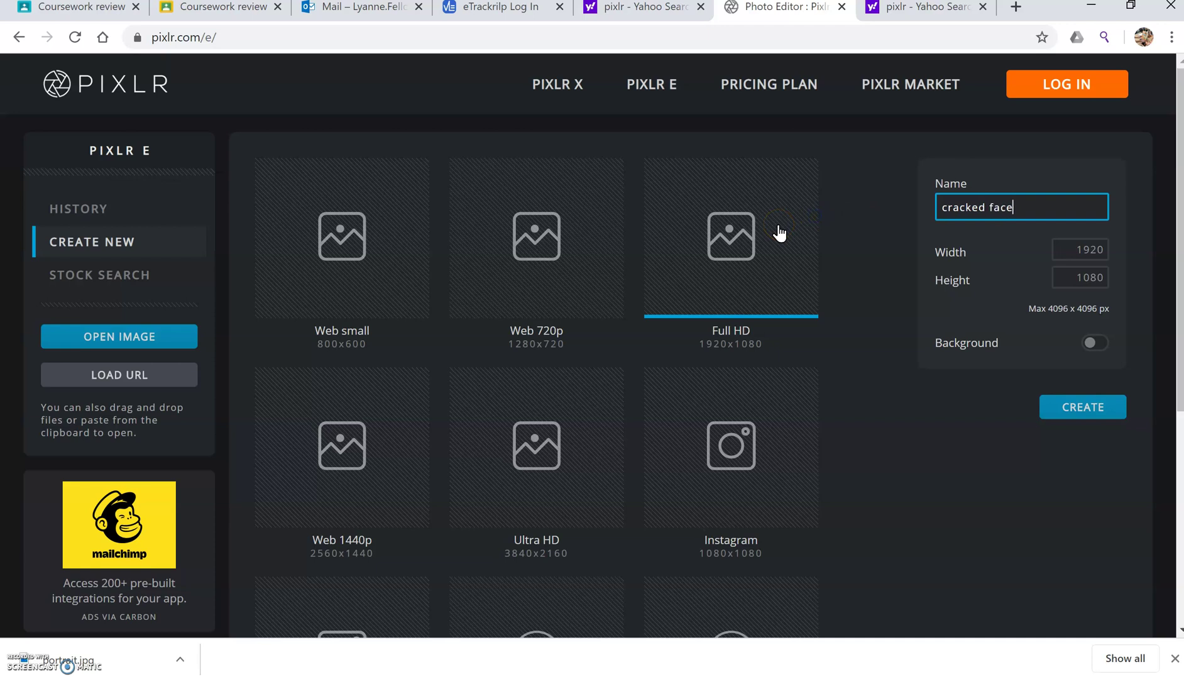
click(1088, 405)
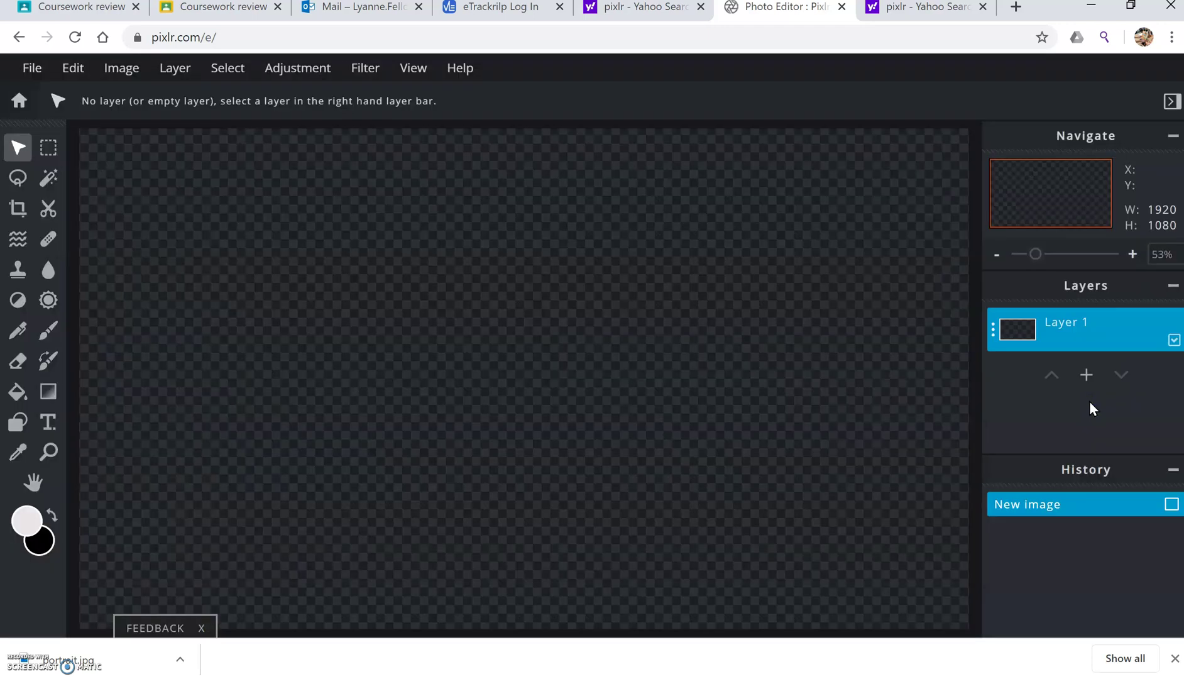
drag(1035, 254, 1034, 254)
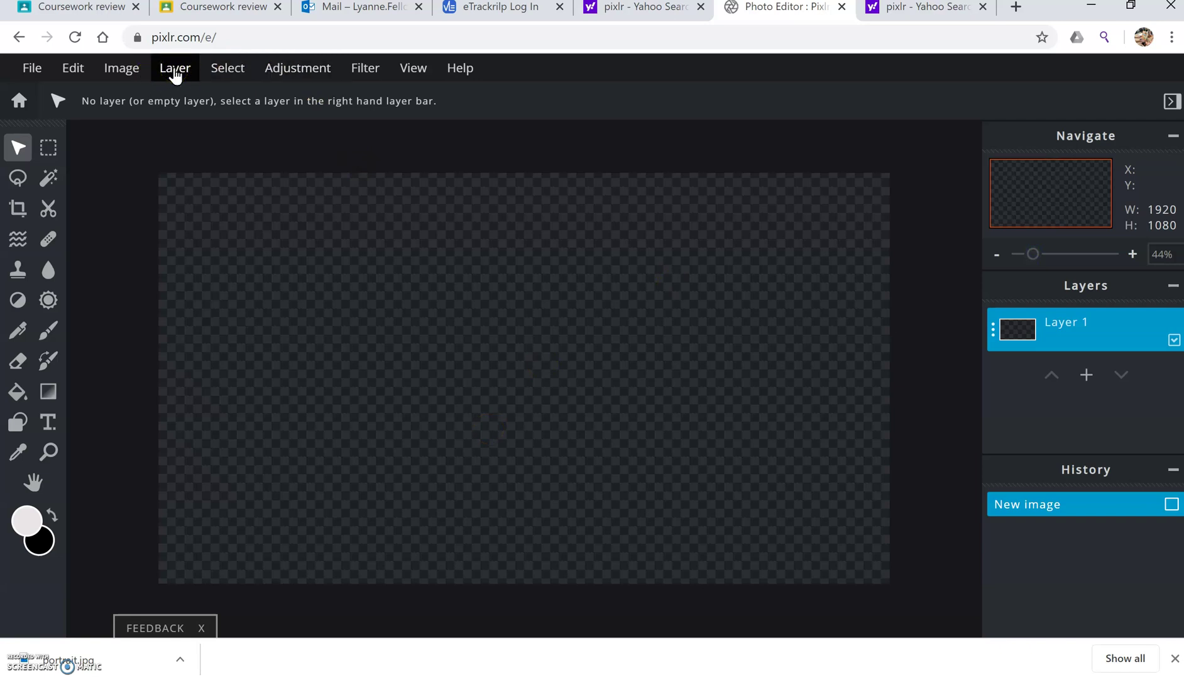
Step: Add portrait.jpg as a new layer via Layer > Add image as layer
click(176, 72)
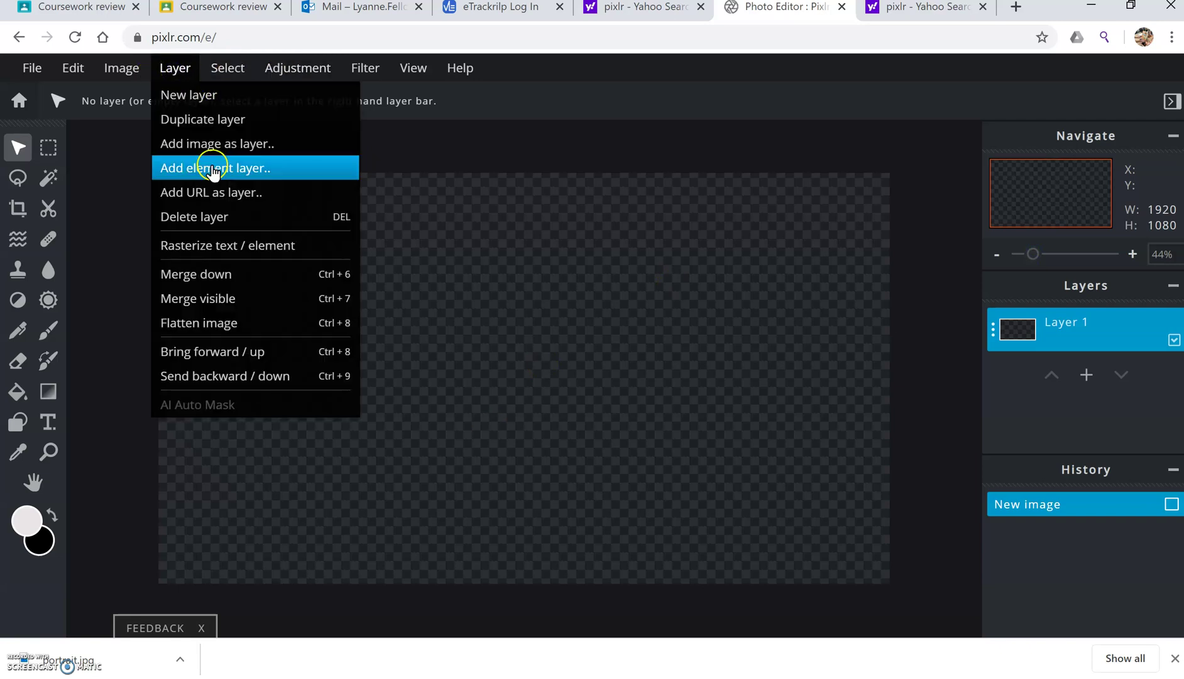
click(249, 143)
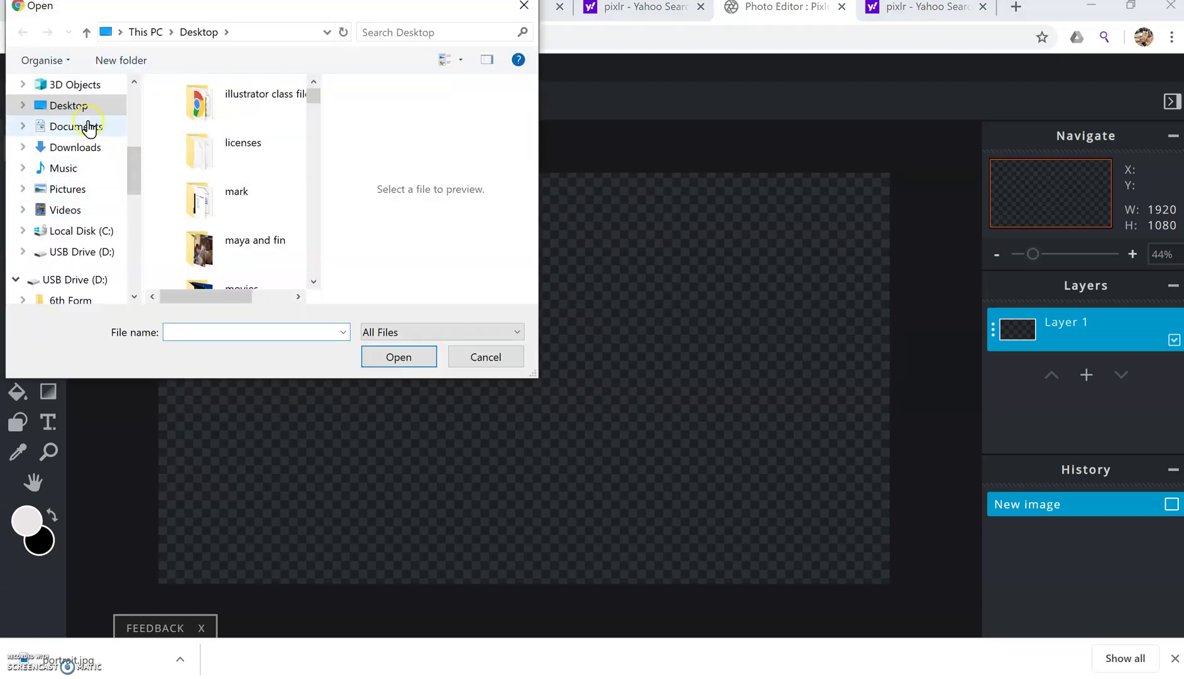
scroll(209, 243, down, 5)
scroll(210, 244, down, 10)
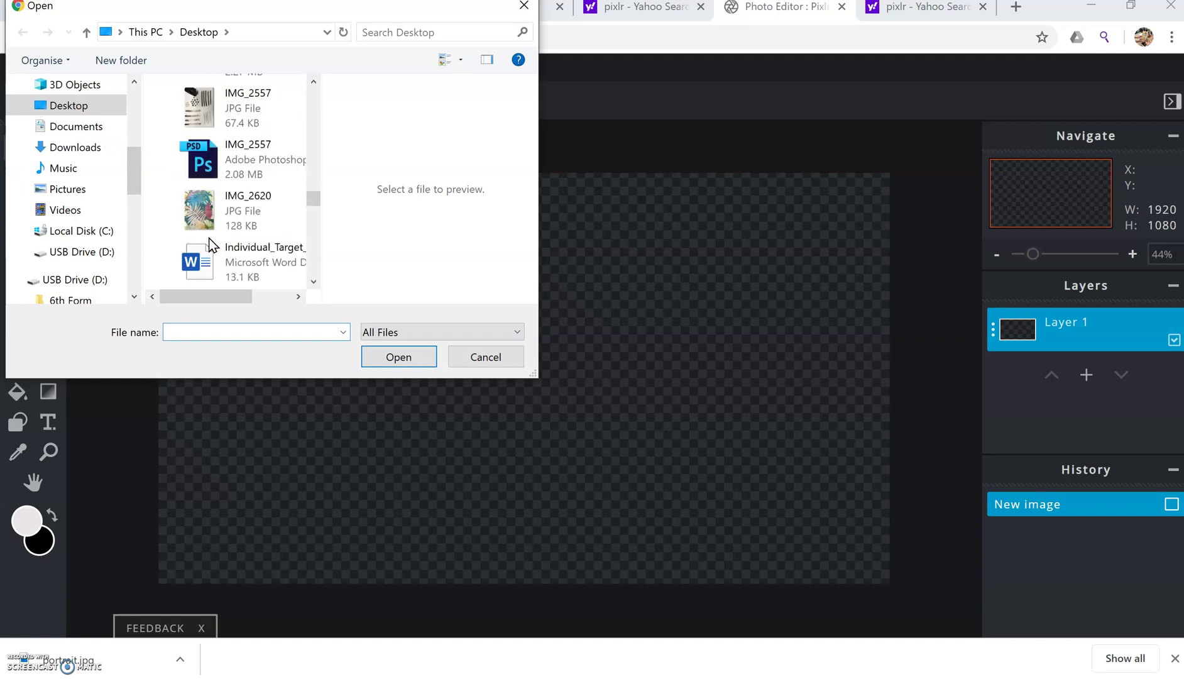
scroll(209, 244, down, 10)
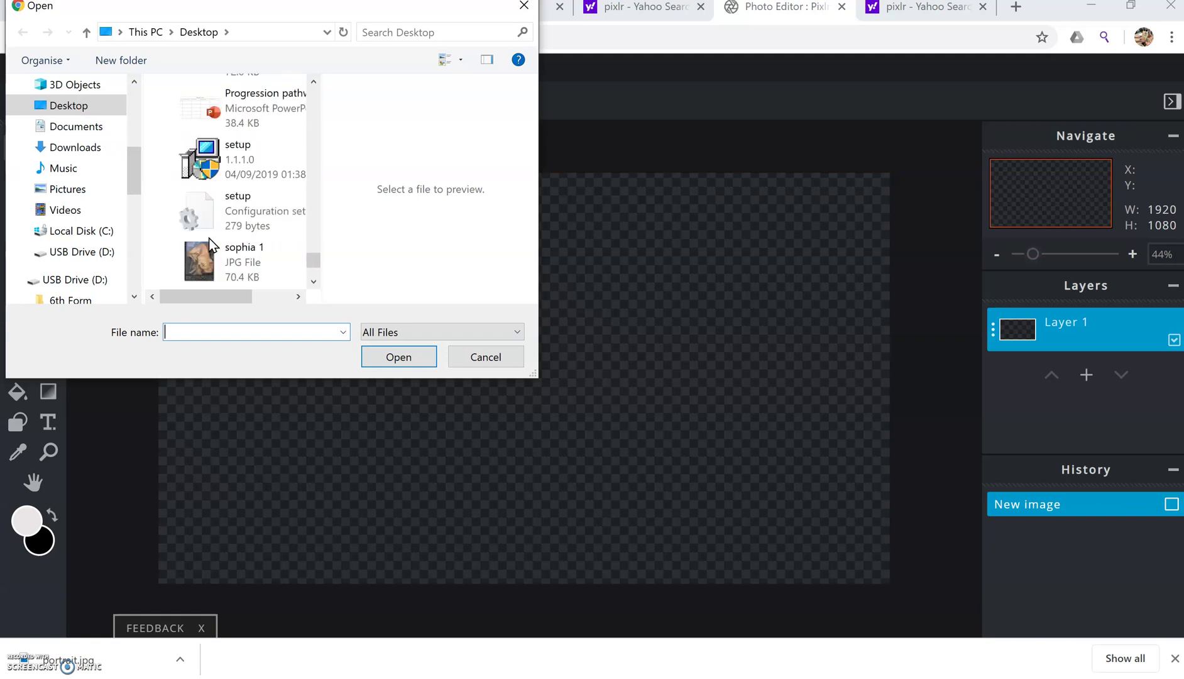
scroll(209, 243, up, 5)
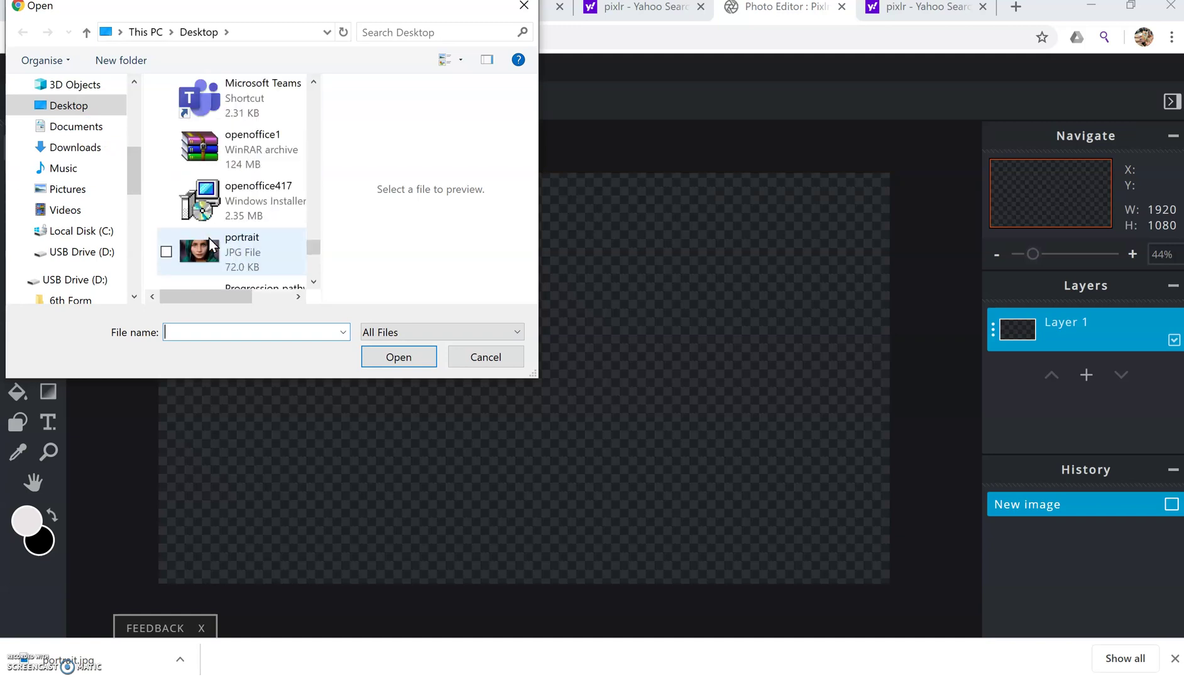
click(284, 252)
click(388, 357)
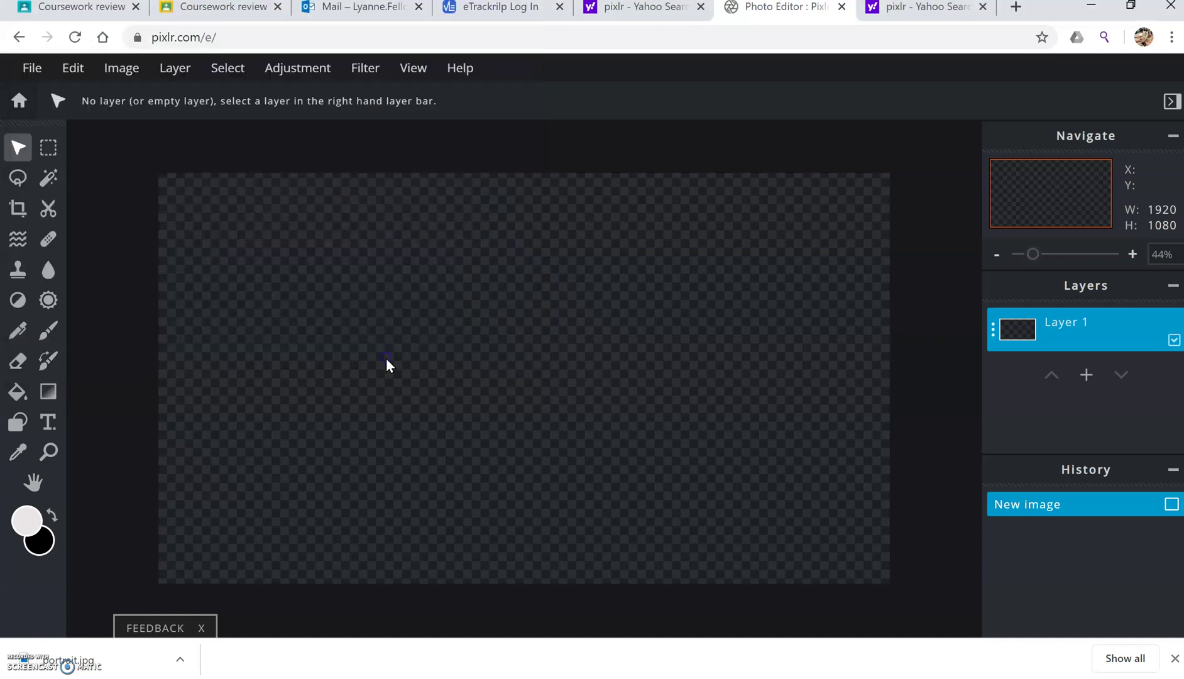
Step: Enlarge the portrait layer to cover nearly the whole canvas
drag(280, 241, 175, 177)
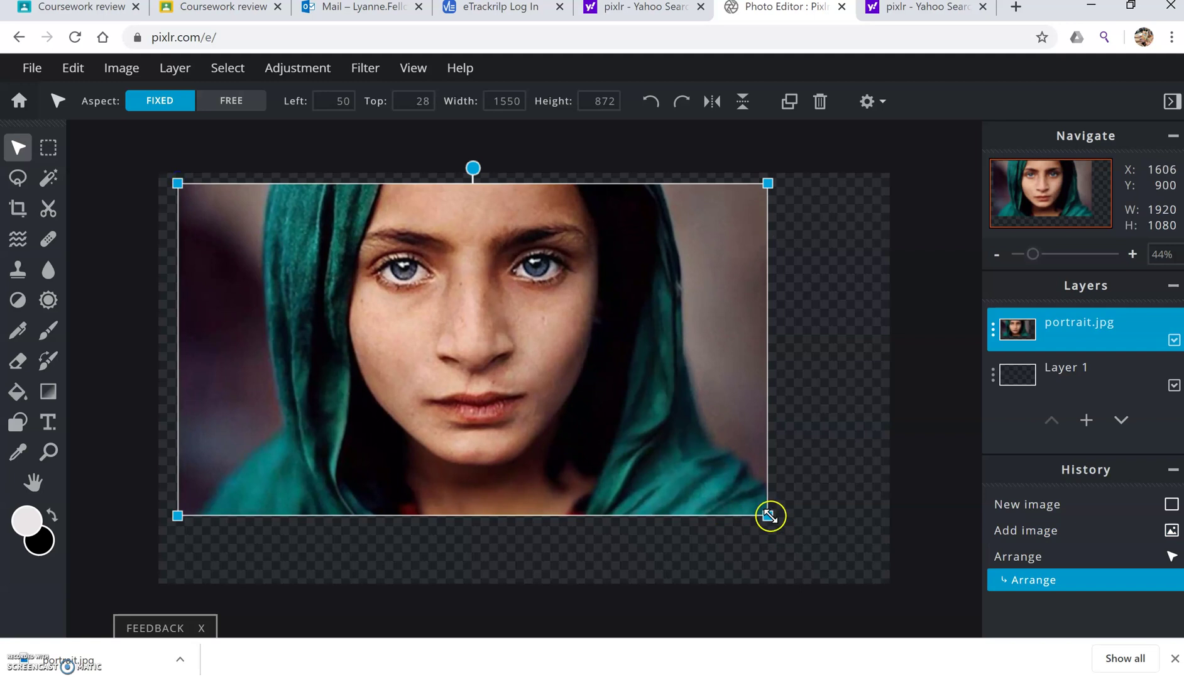
drag(799, 534, 876, 585)
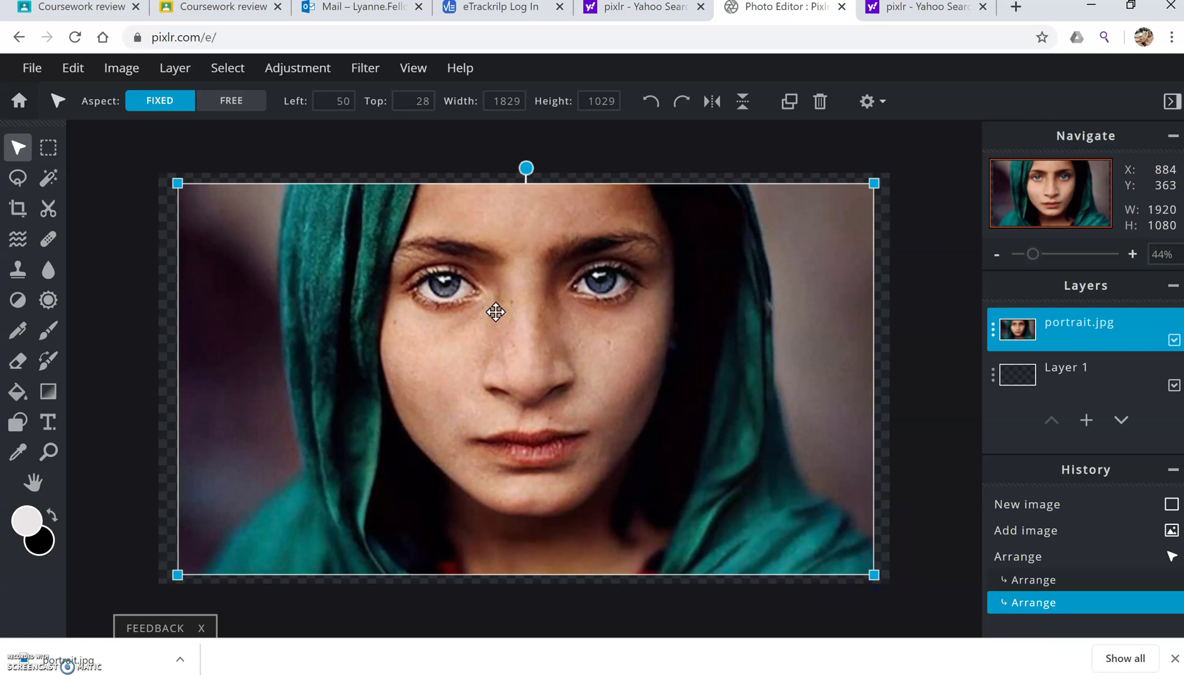
click(519, 548)
click(889, 436)
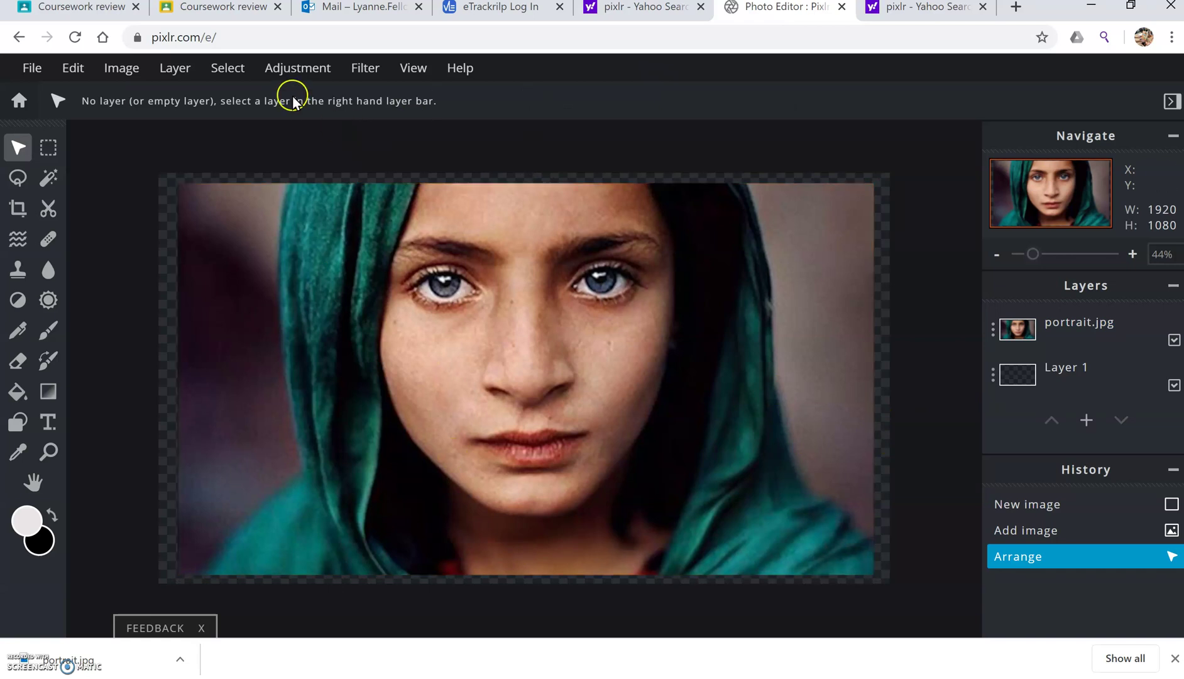
Step: Add cracks.jpg from the Desktop as a new layer above the portrait
click(179, 72)
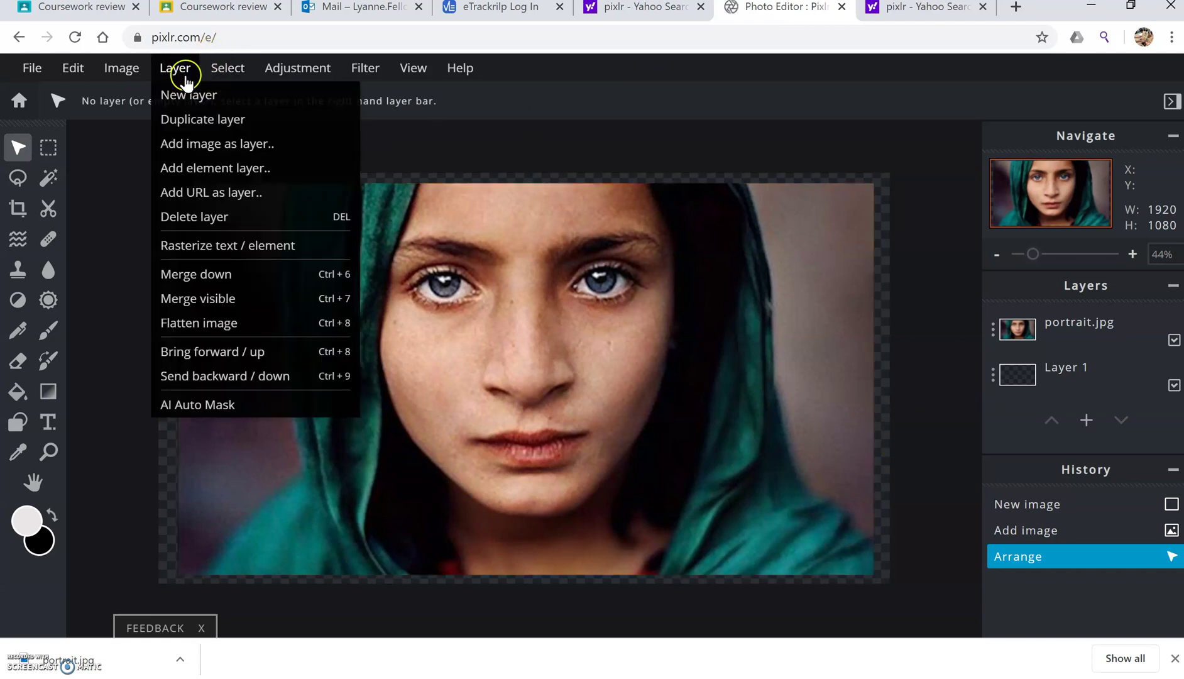
click(261, 143)
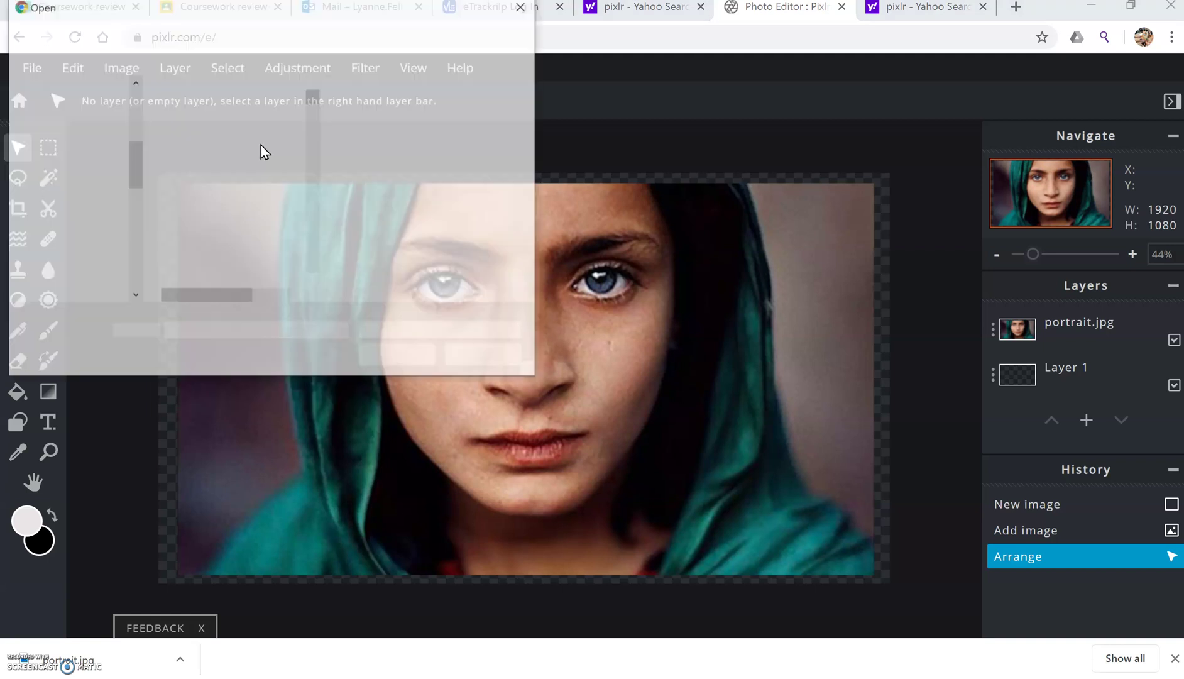
scroll(261, 145, down, 6)
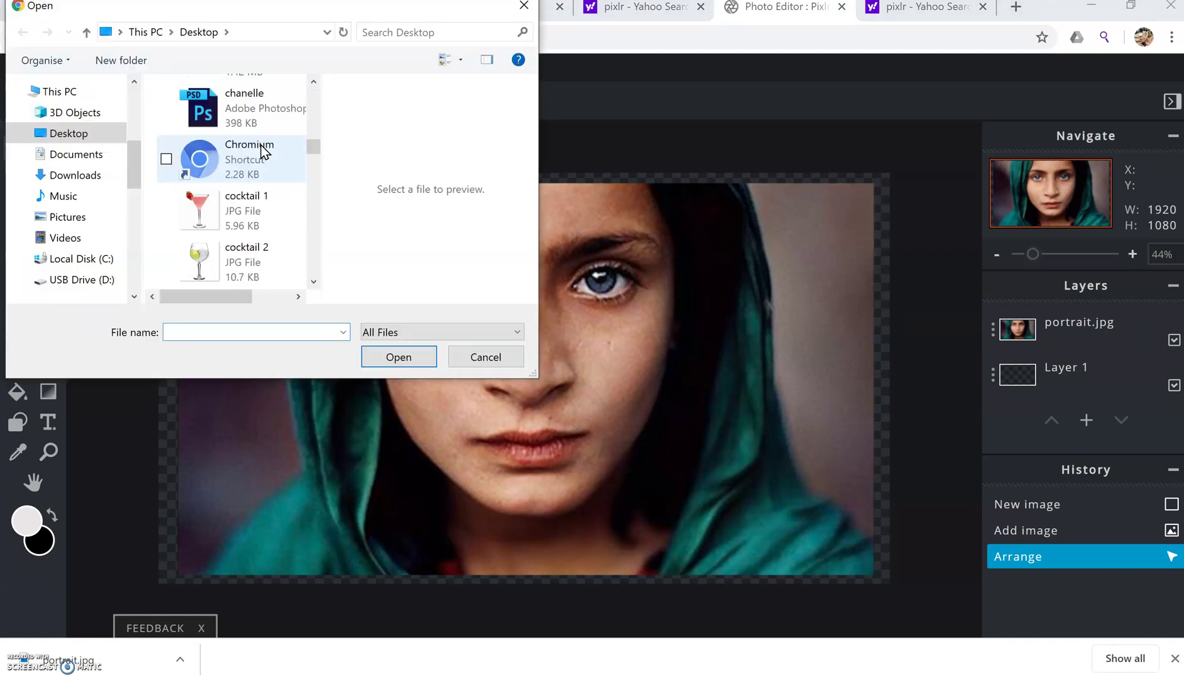
scroll(260, 151, down, 5)
scroll(261, 150, down, 5)
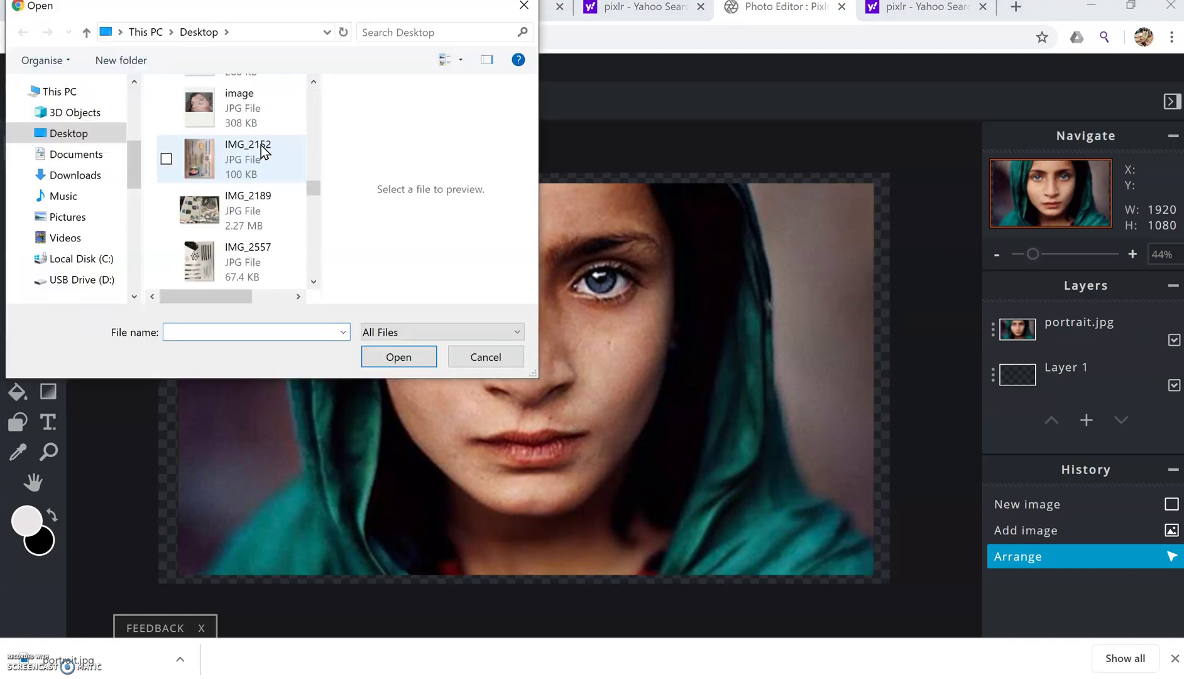
click(261, 150)
scroll(261, 151, down, 3)
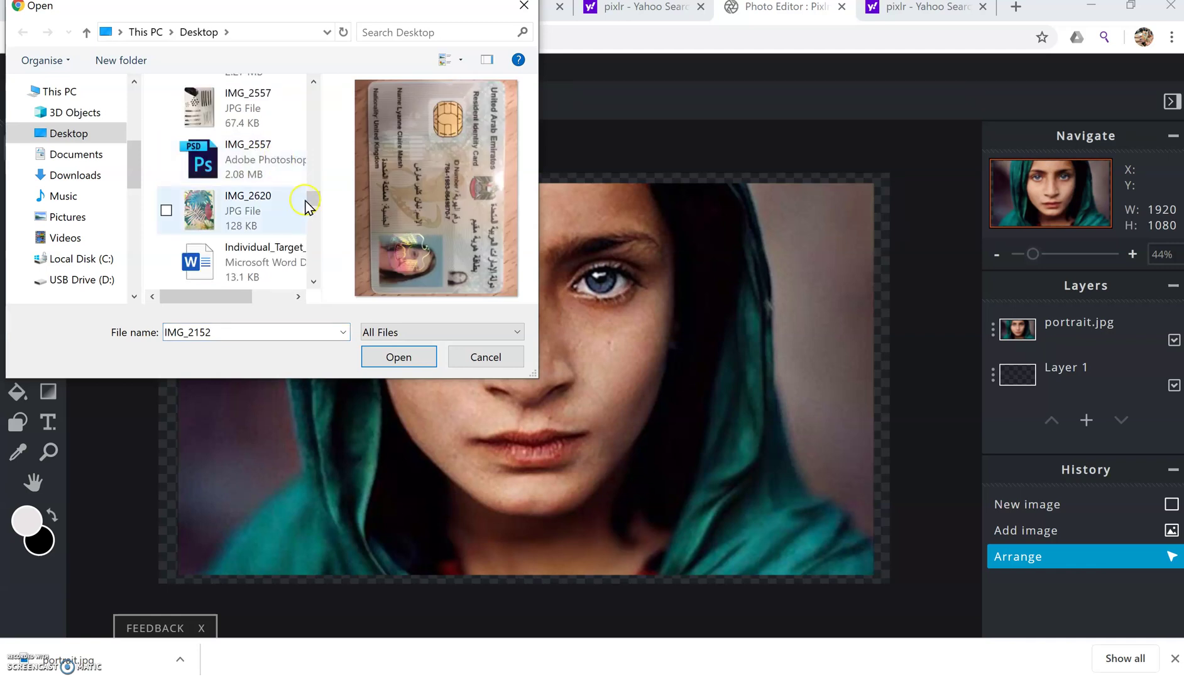
drag(312, 202, 332, 91)
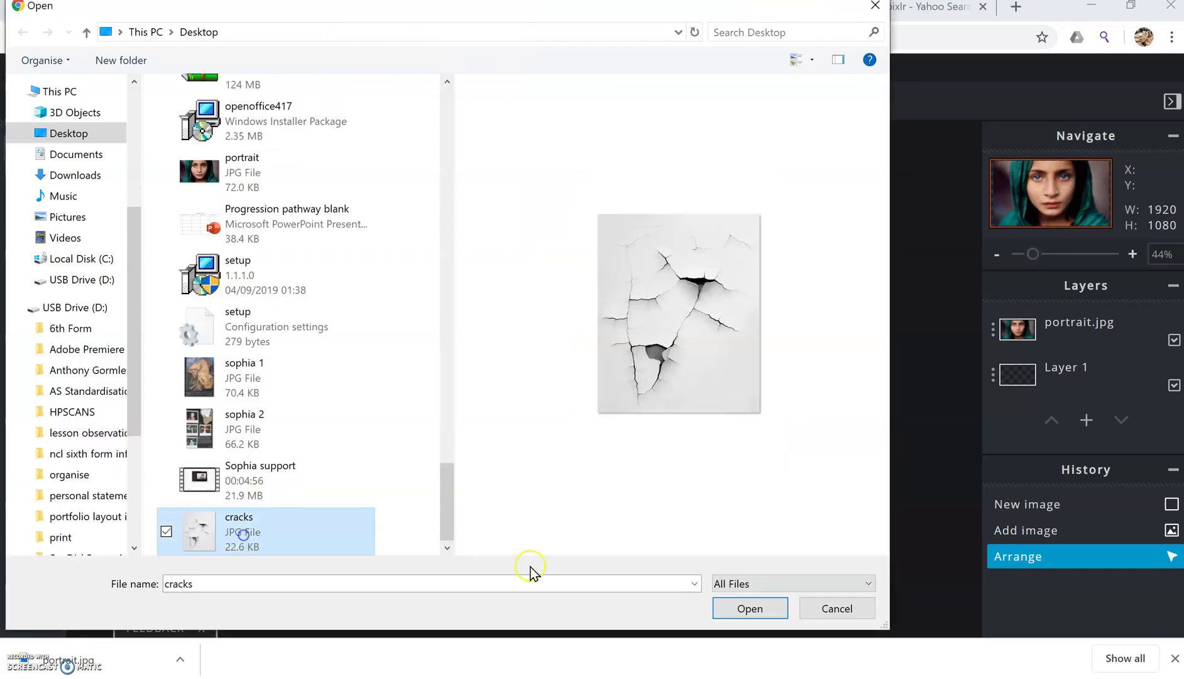
click(766, 608)
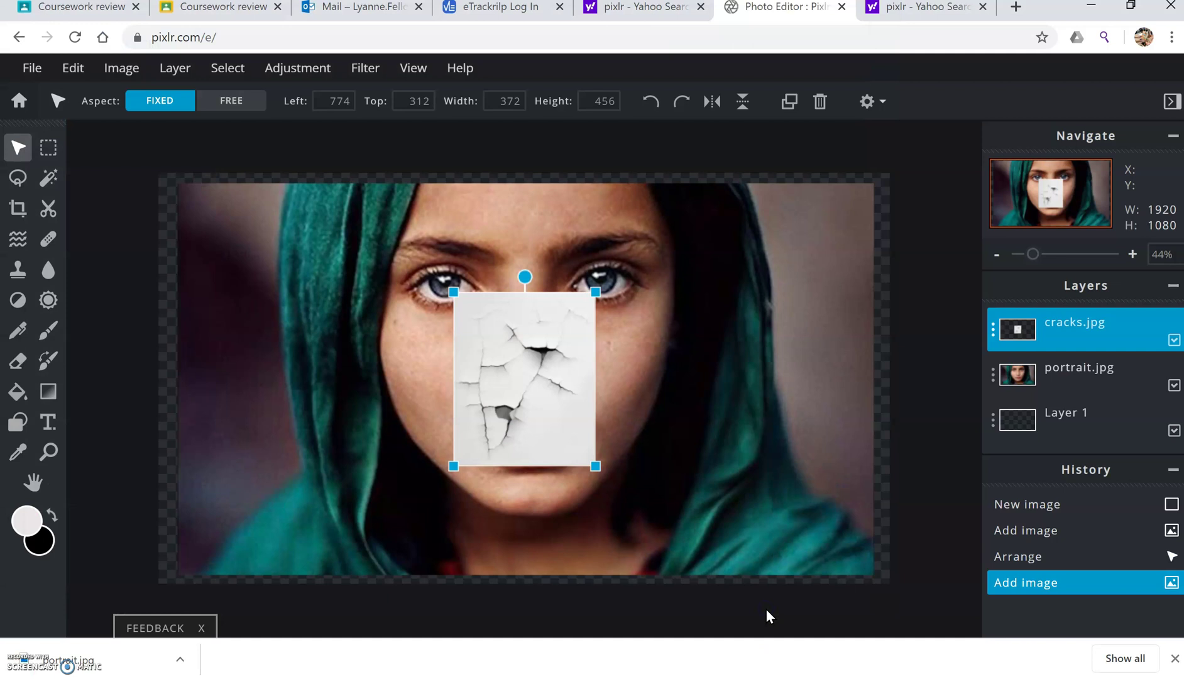
Step: Enlarge the cracks texture and set its layer transparency to 56
drag(452, 291, 368, 186)
drag(550, 374, 596, 395)
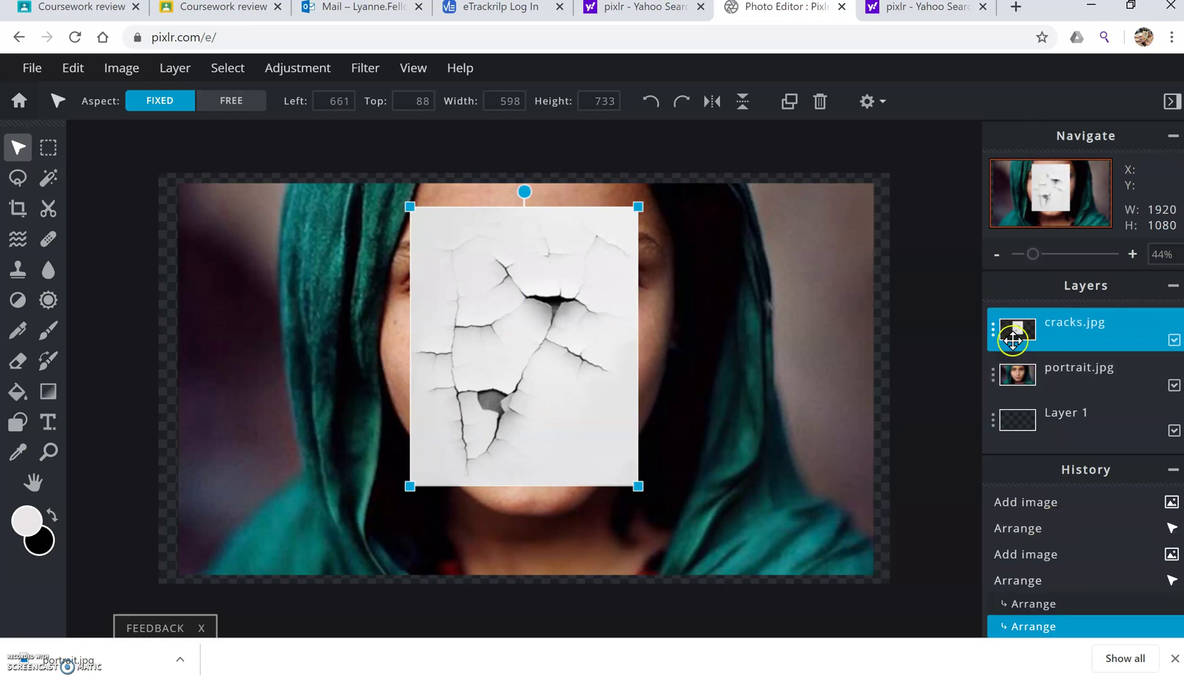
click(993, 330)
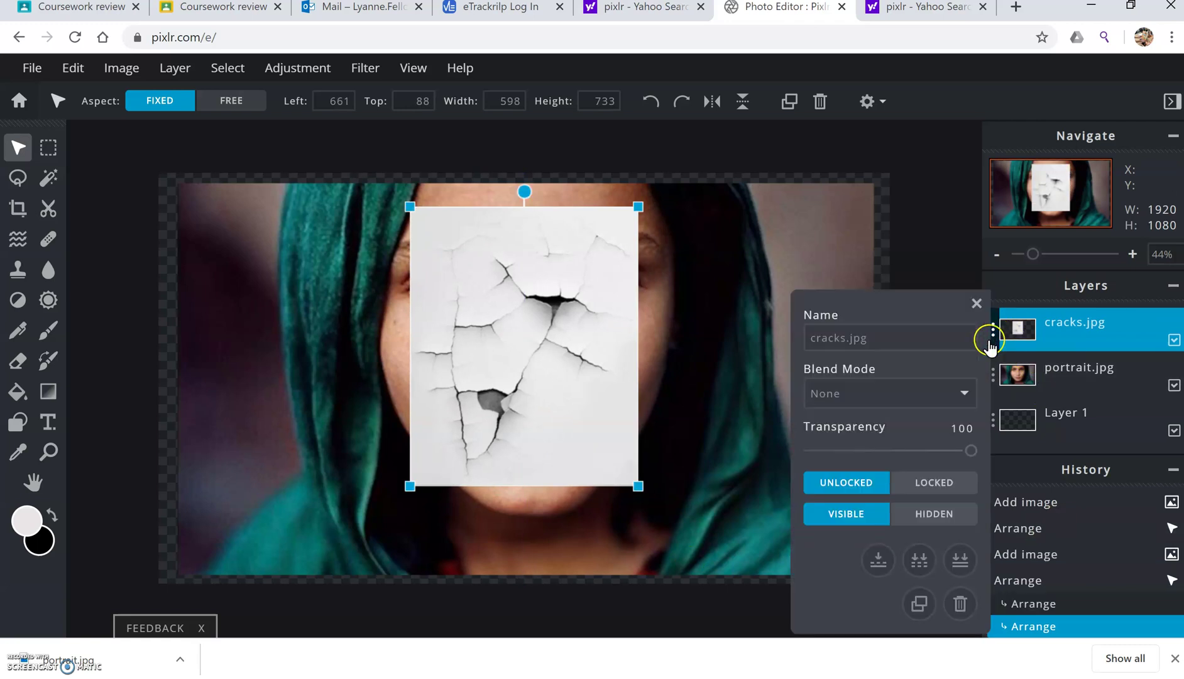
click(964, 391)
click(965, 396)
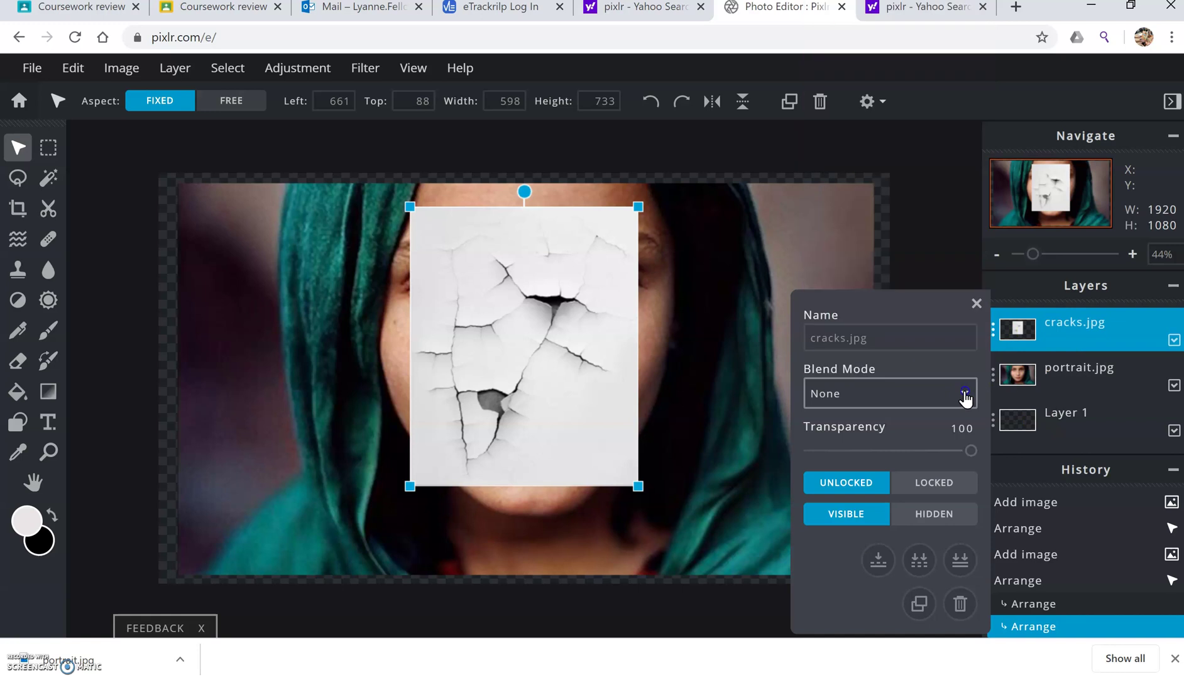
drag(968, 450, 901, 468)
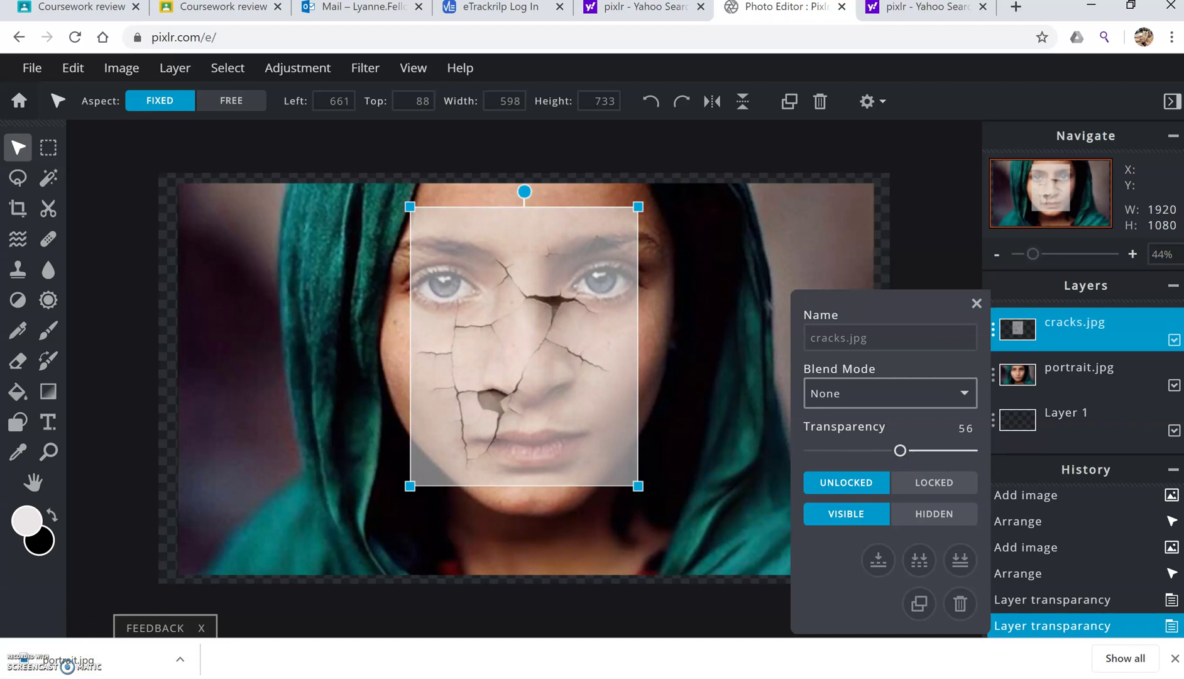
Step: Position and resize the cracks texture to 559×685 over the right eye and cheek
drag(452, 403, 521, 409)
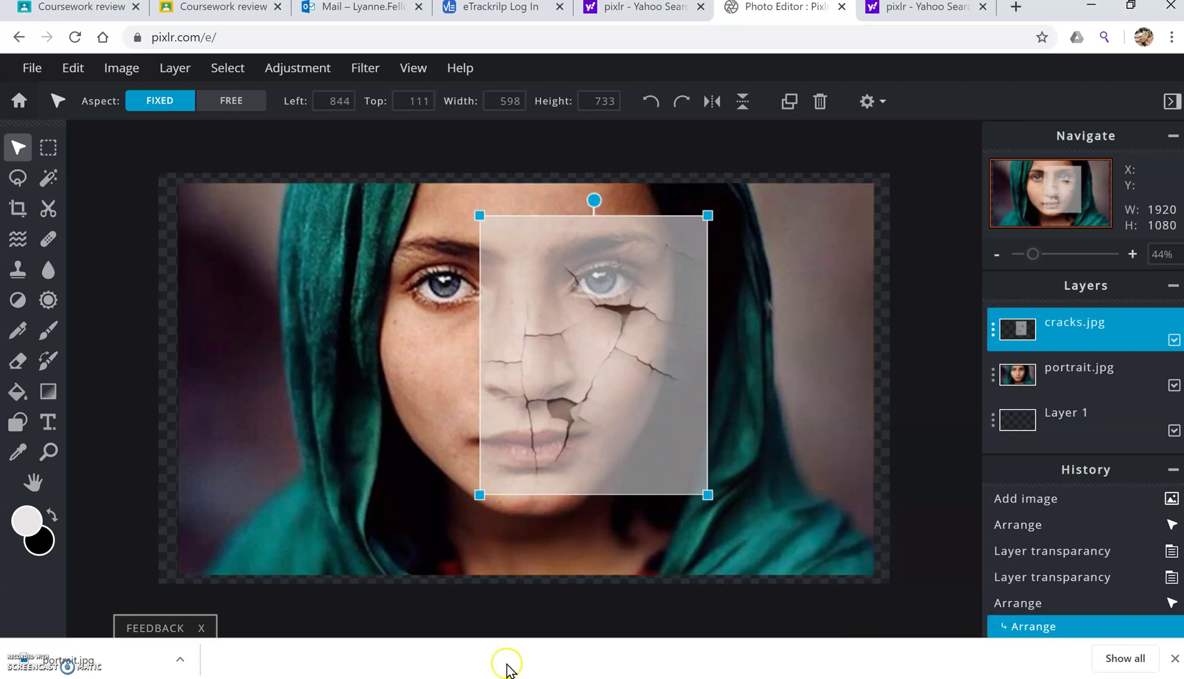
mouse_move(483, 490)
mouse_down()
mouse_move(469, 505)
mouse_move(499, 493)
mouse_up()
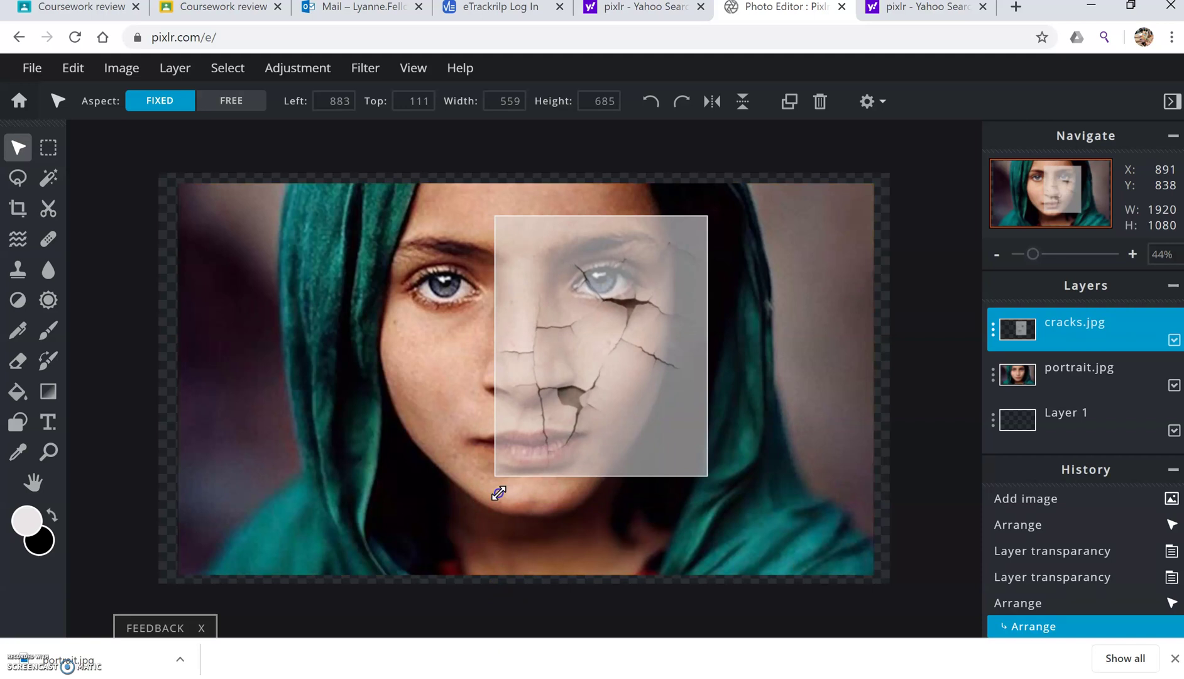
mouse_move(650, 365)
mouse_down()
mouse_move(652, 376)
mouse_move(642, 373)
mouse_up()
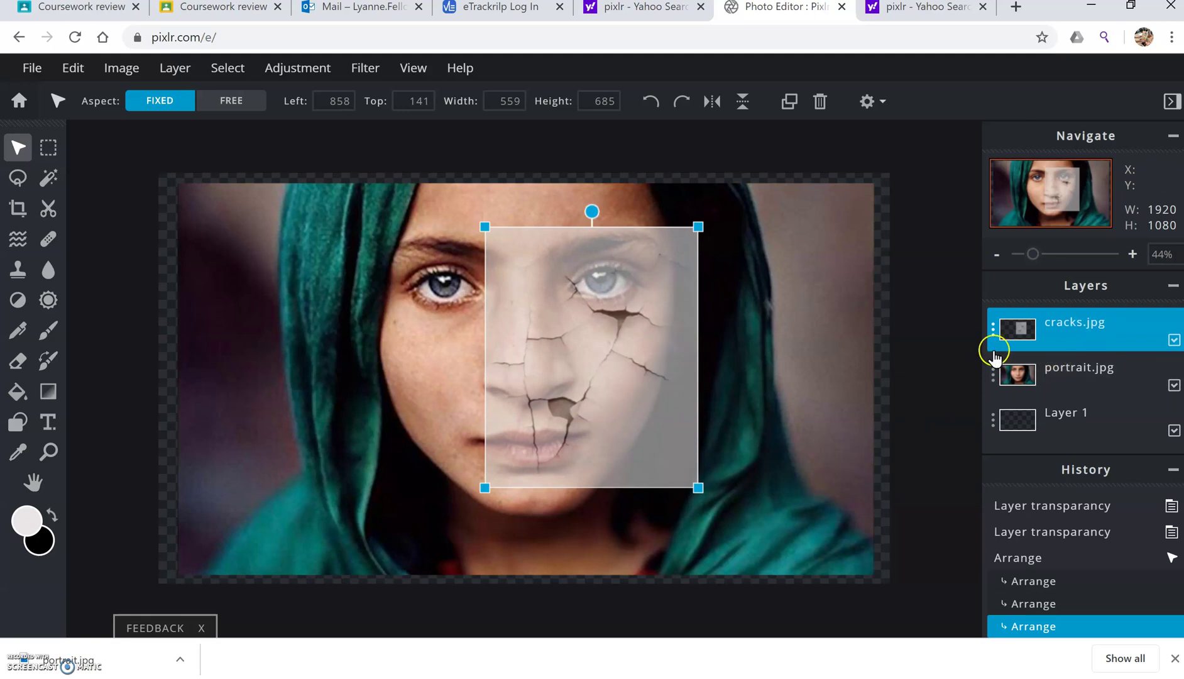
Step: Set the cracks.jpg layer to Multiply blend mode at transparency 100
click(993, 332)
click(899, 451)
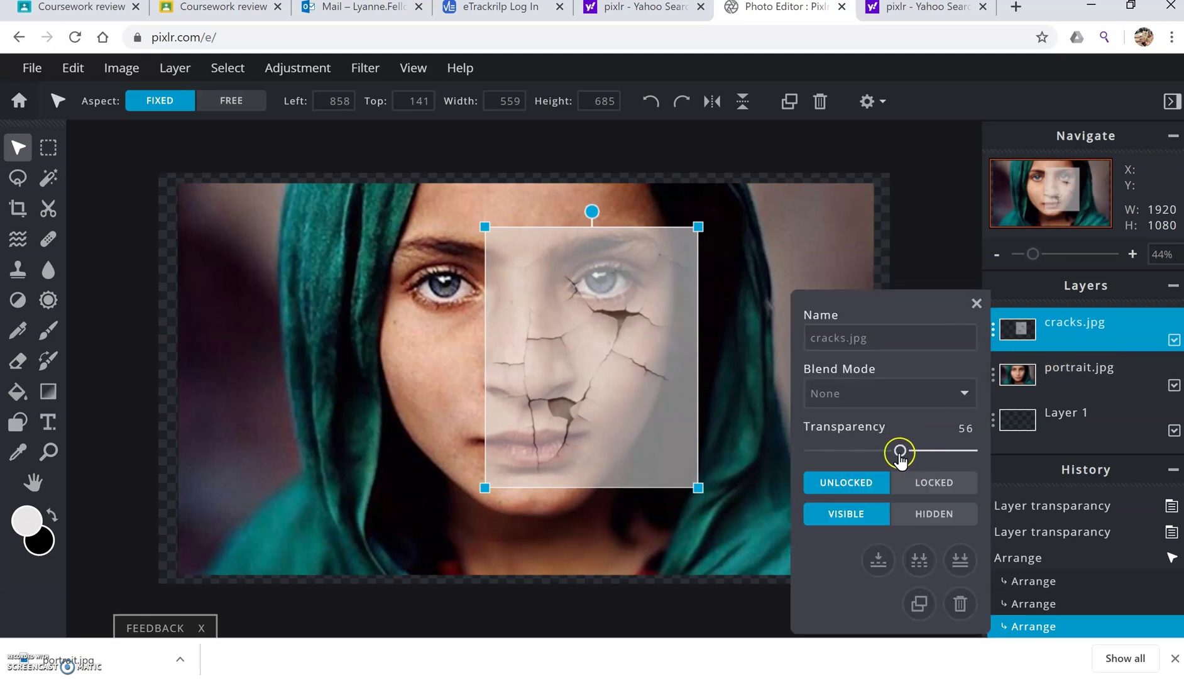
drag(900, 451, 1021, 454)
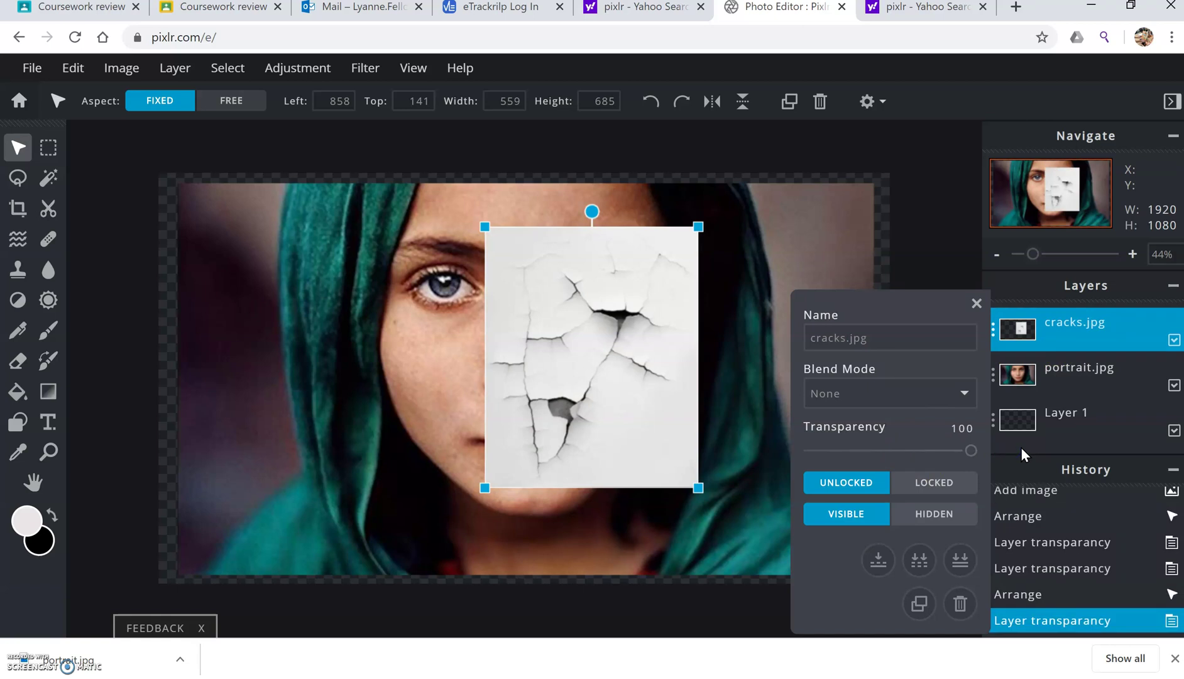
click(964, 396)
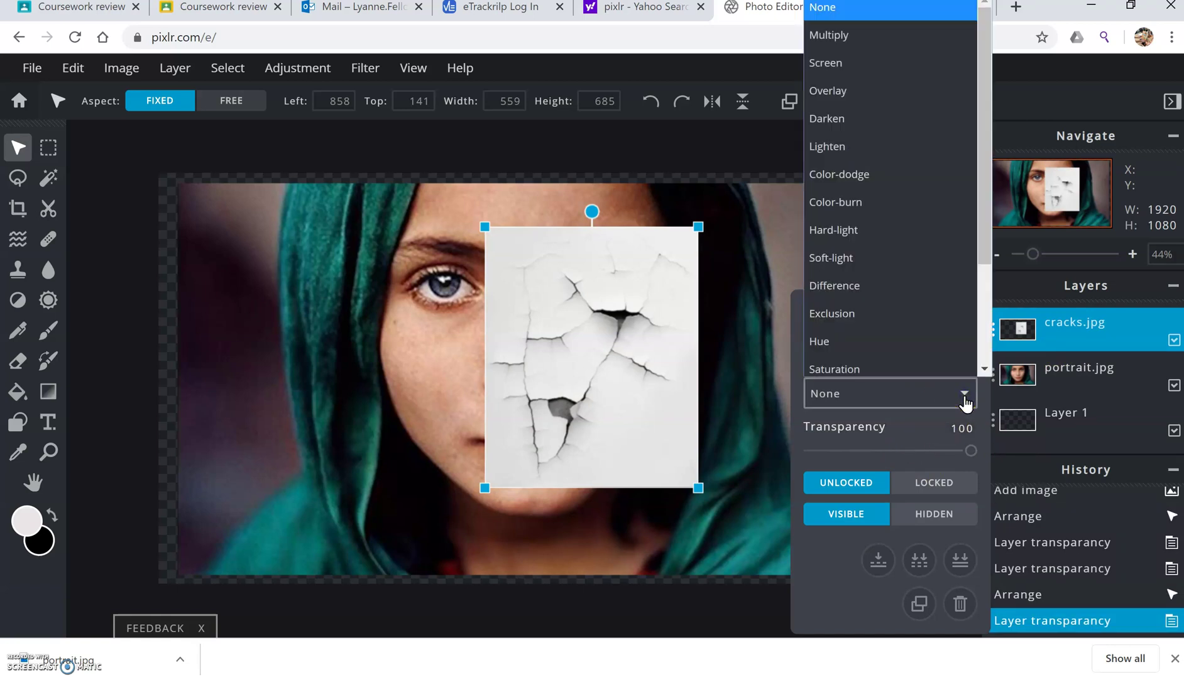
click(866, 35)
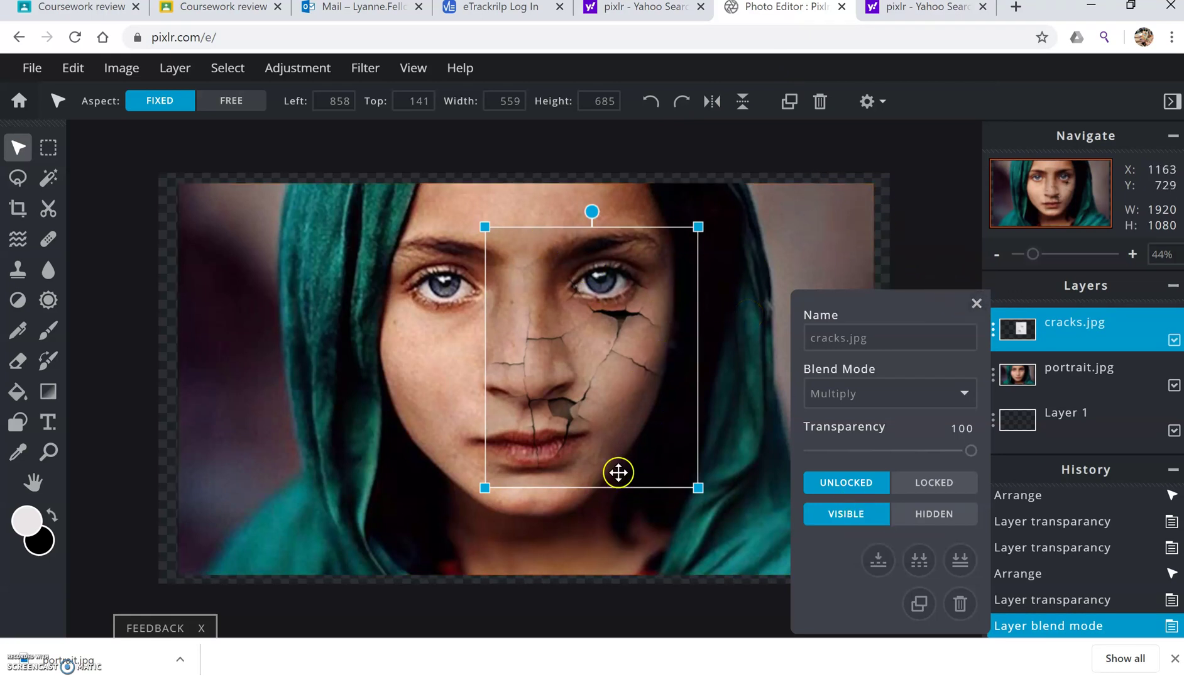
click(885, 245)
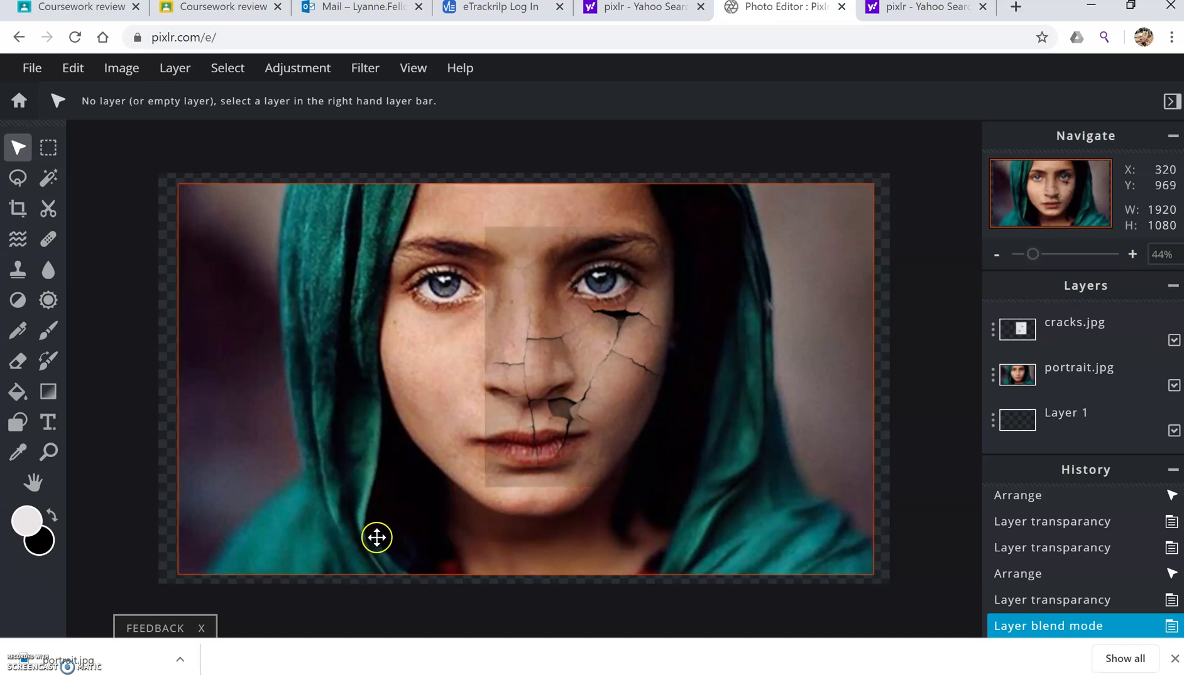
Step: Pick the Eraser, target the cracks.jpg layer and erase a small spot
click(17, 362)
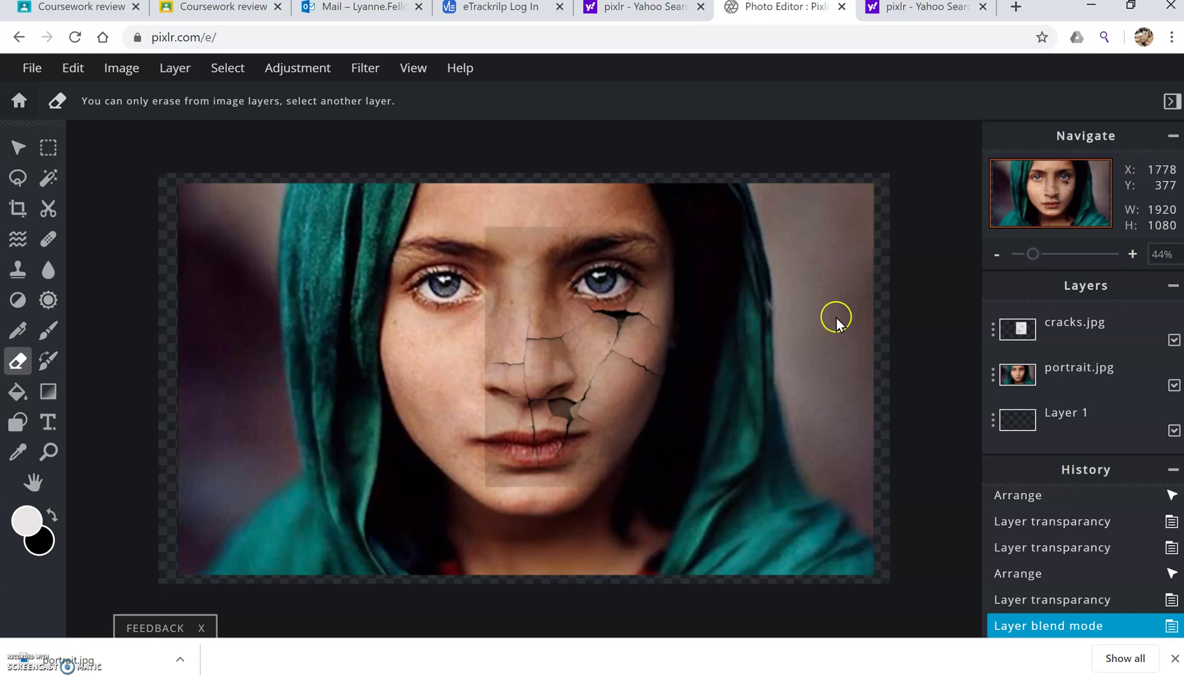
click(1118, 321)
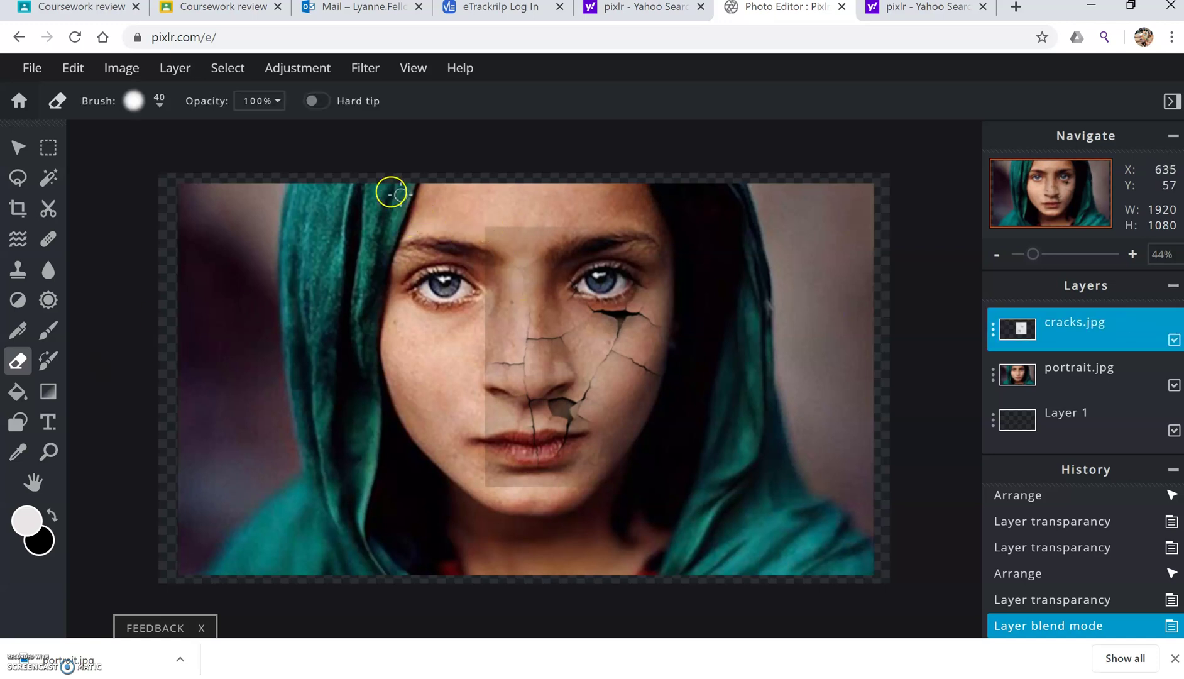
click(489, 230)
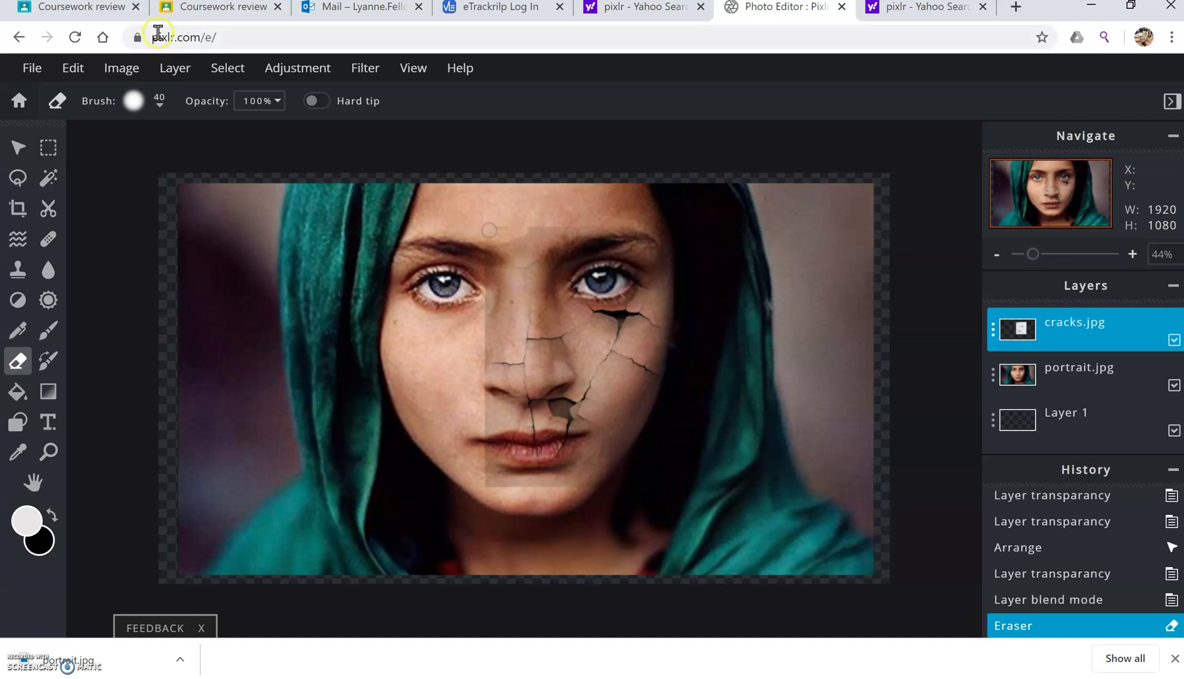
Step: Set the eraser to 64% opacity, 37% softness and 404px size
click(271, 100)
drag(272, 137, 261, 136)
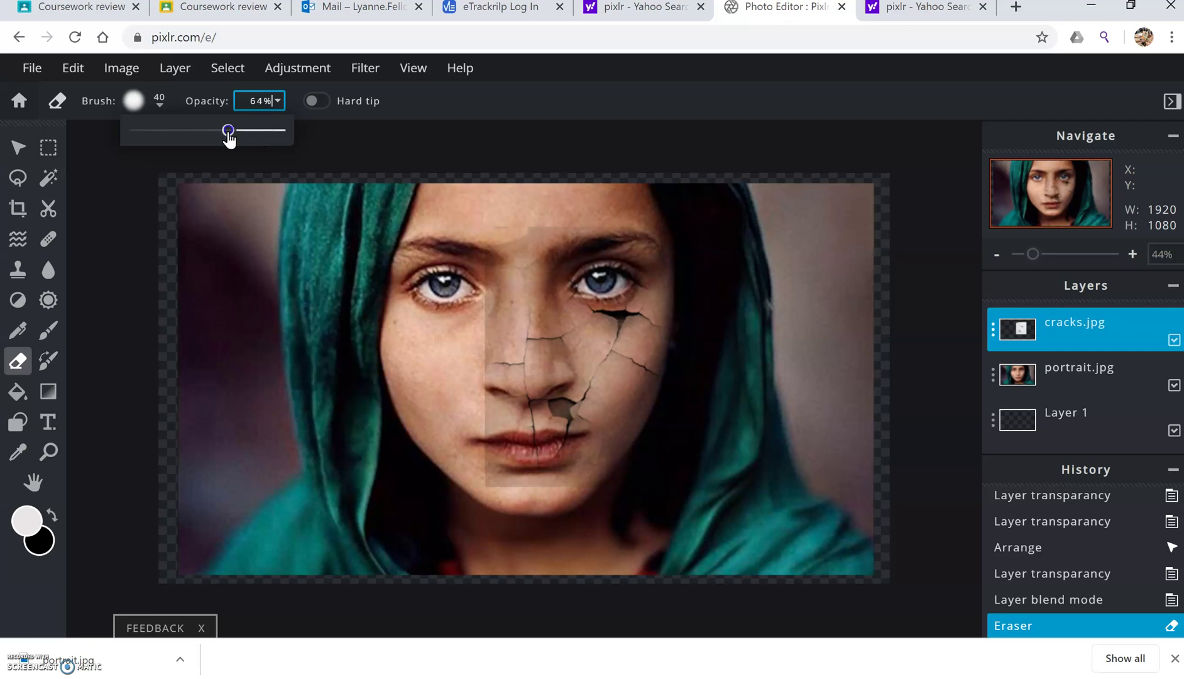
click(134, 101)
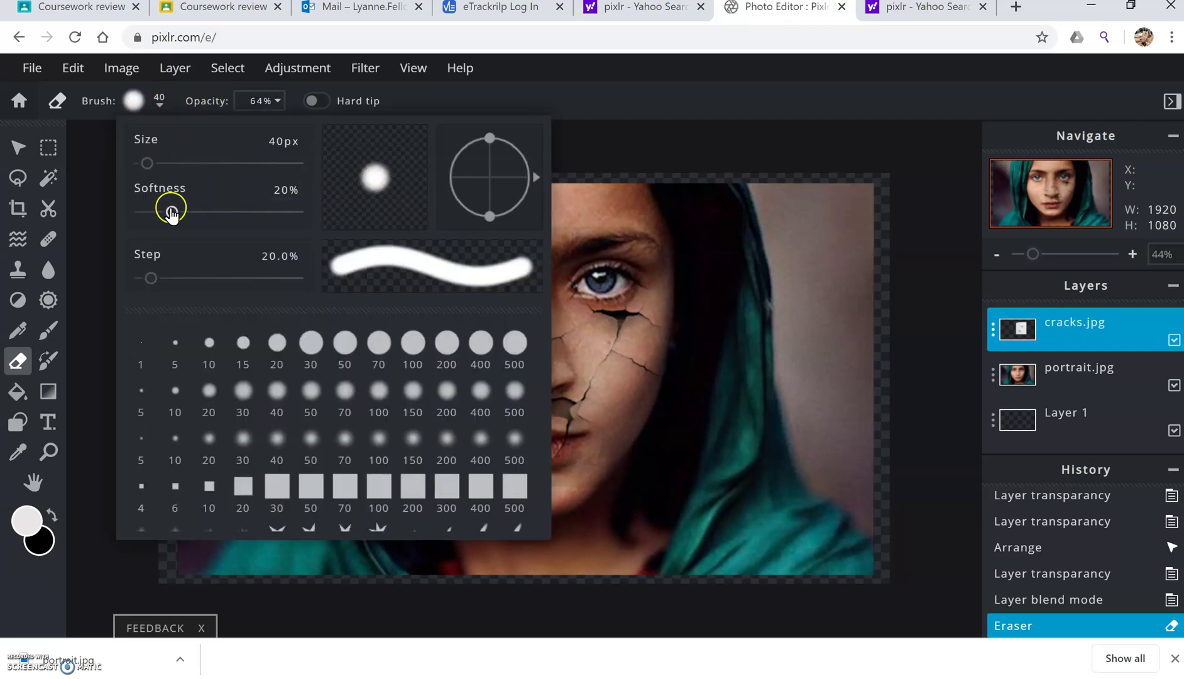
drag(171, 214, 192, 217)
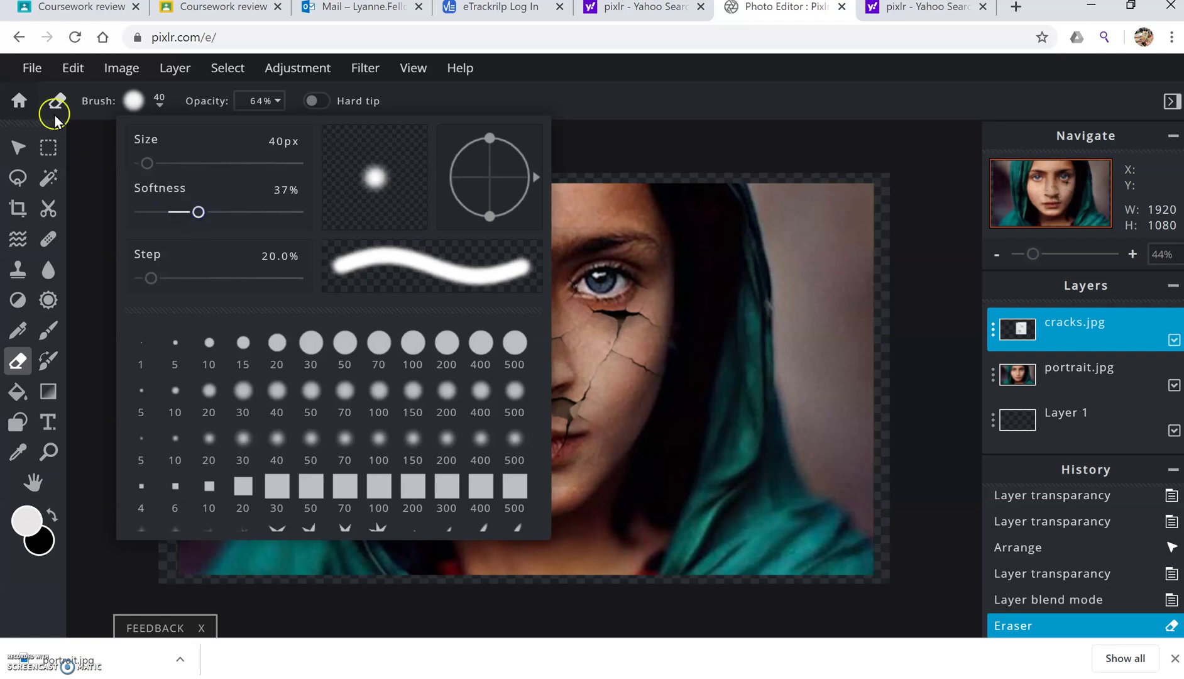
click(162, 100)
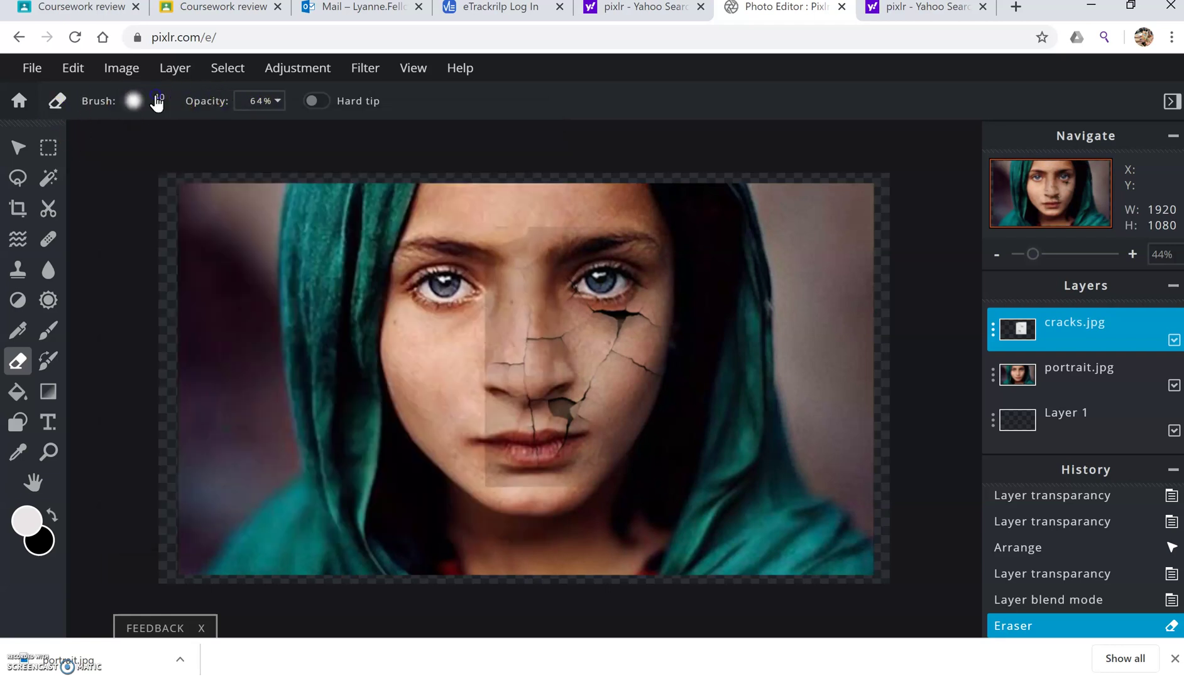
click(161, 108)
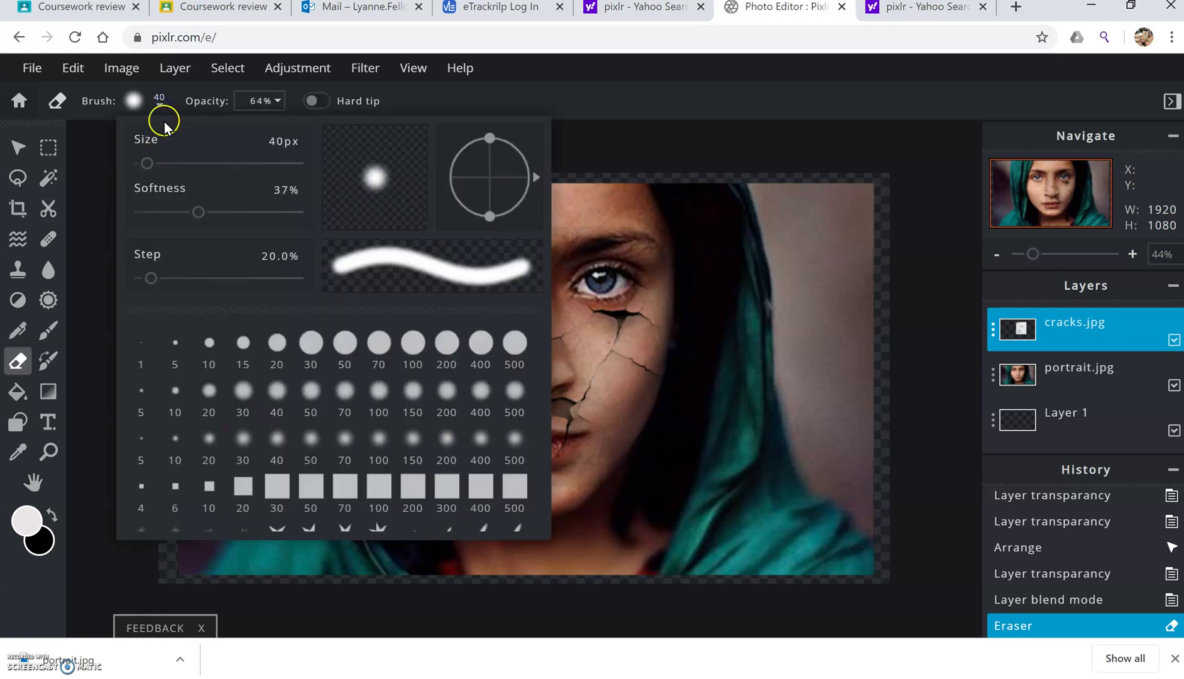
drag(168, 170, 206, 166)
click(575, 242)
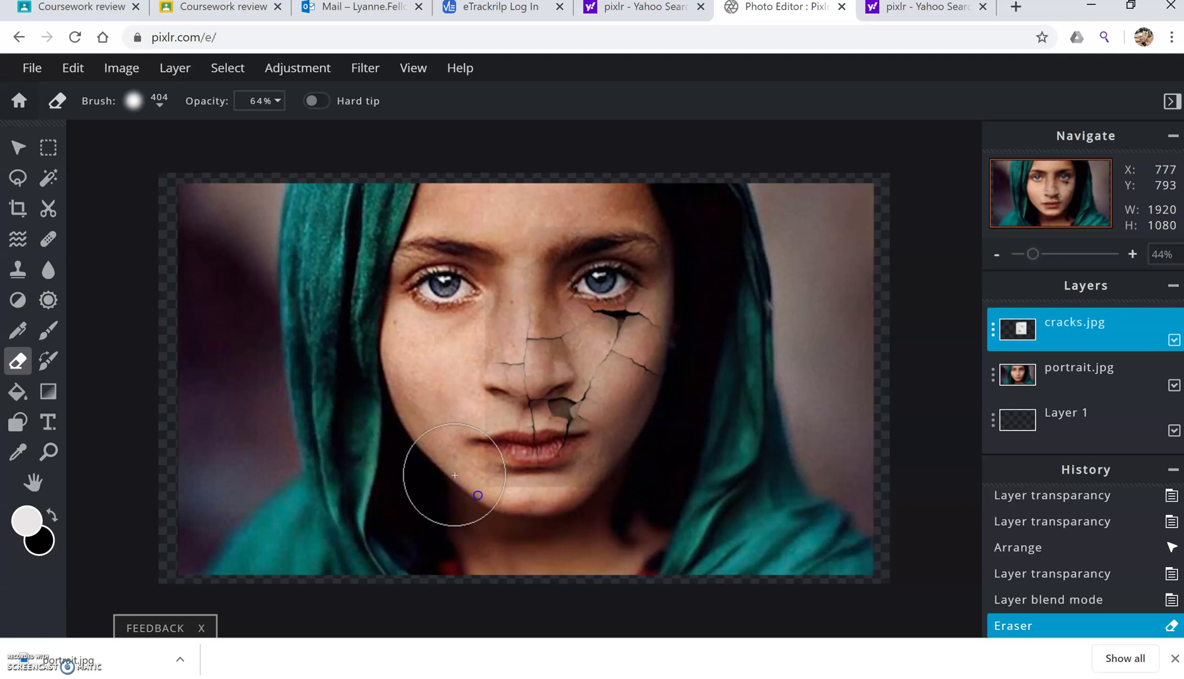
Step: Erase the cracks layer's edges around the chin and lips, then open its layer settings
drag(478, 494, 510, 521)
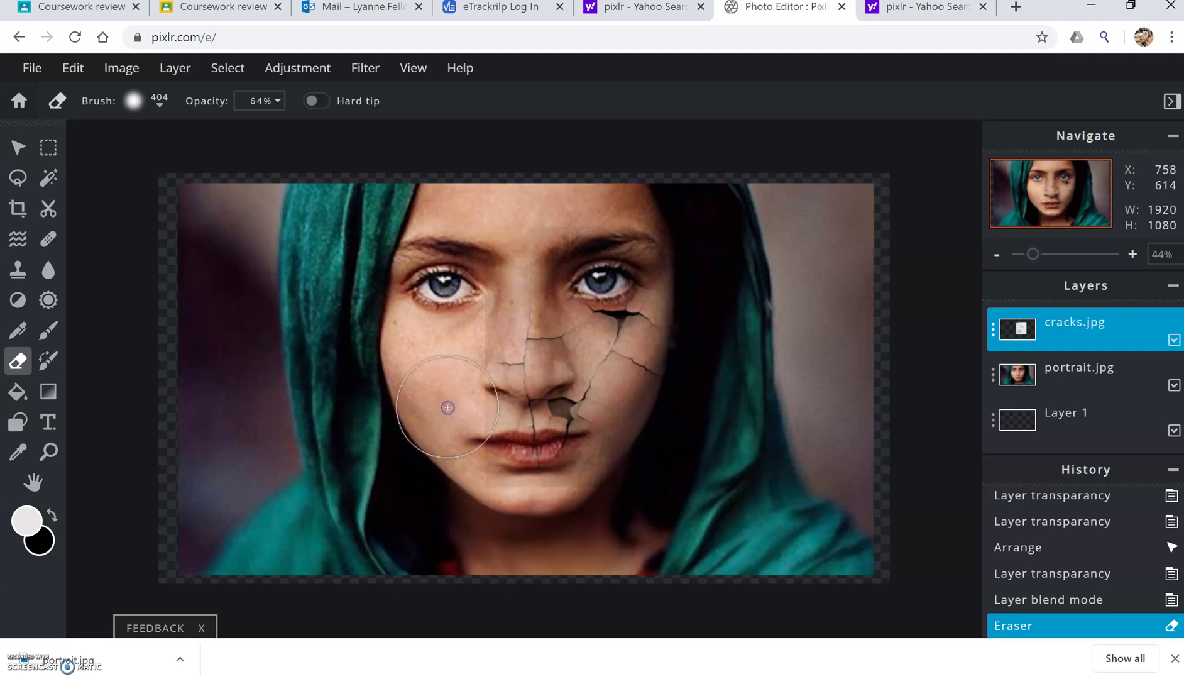
mouse_move(465, 472)
mouse_down()
mouse_move(483, 512)
mouse_move(477, 412)
mouse_move(465, 474)
mouse_move(446, 442)
mouse_move(460, 480)
mouse_move(511, 479)
mouse_up()
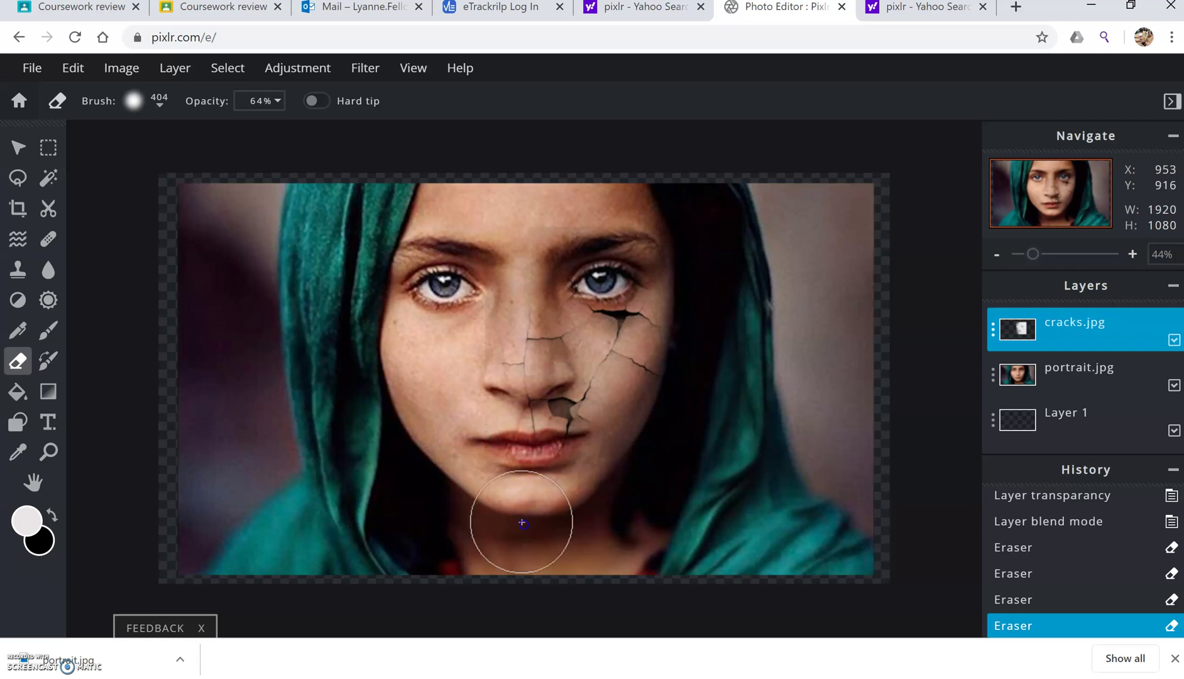
click(525, 520)
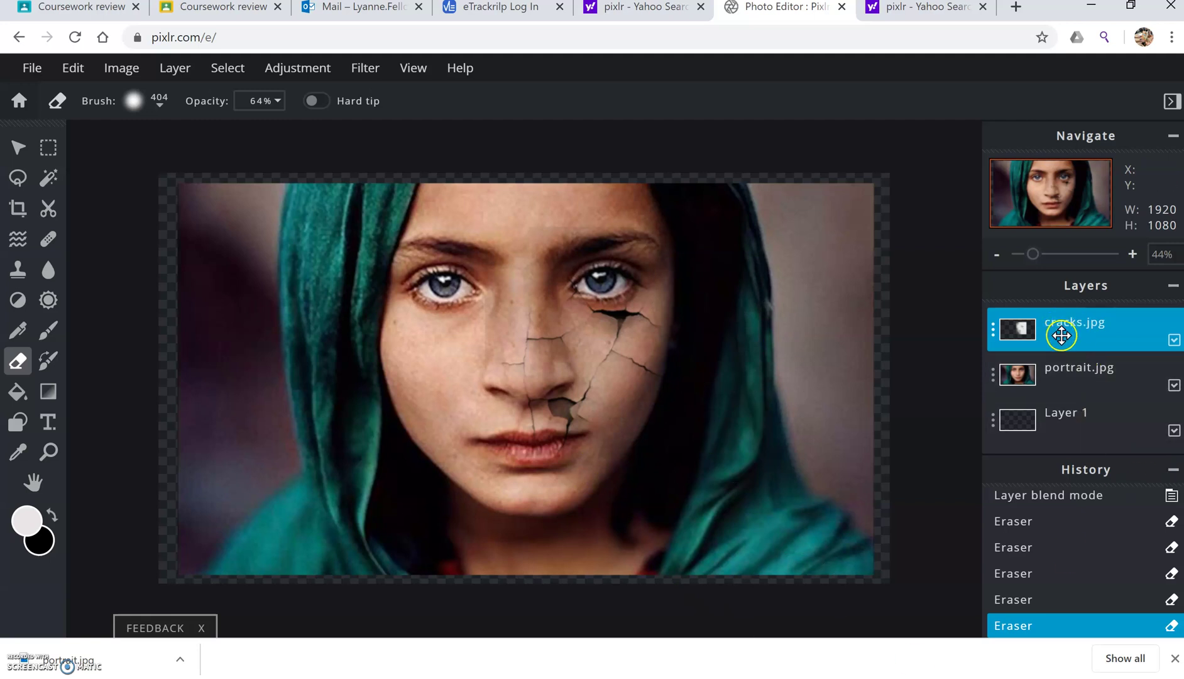
click(1078, 338)
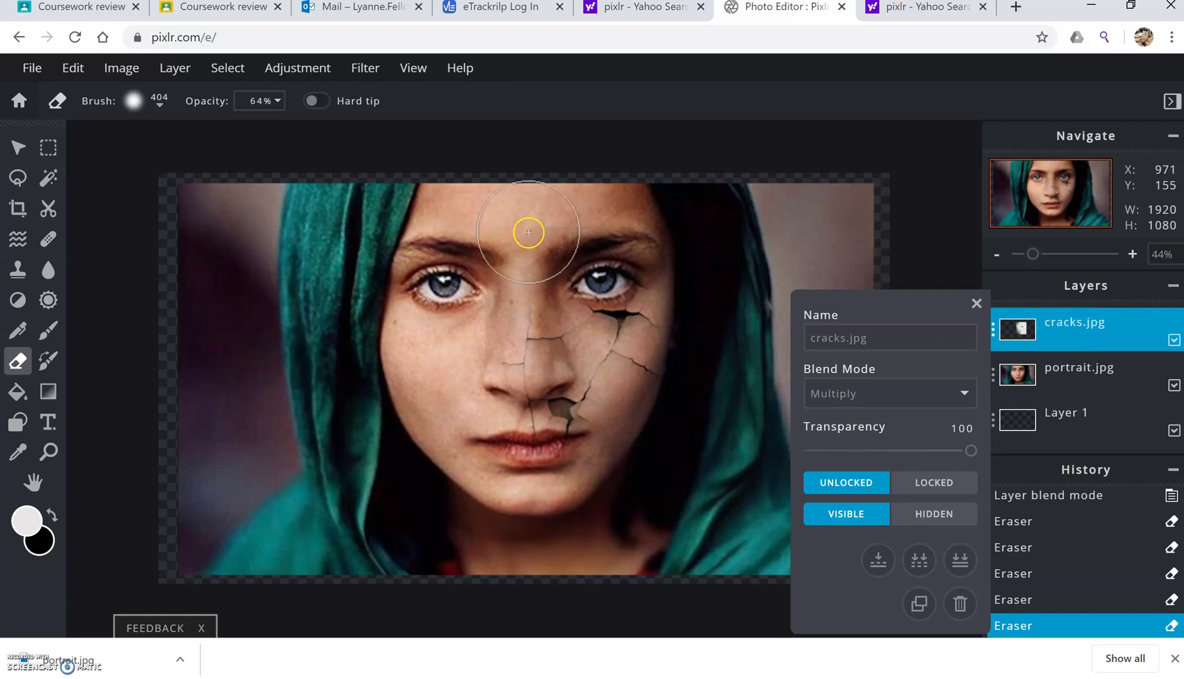
Step: Add a second copy of cracks.jpg from the Desktop as a new layer
click(174, 68)
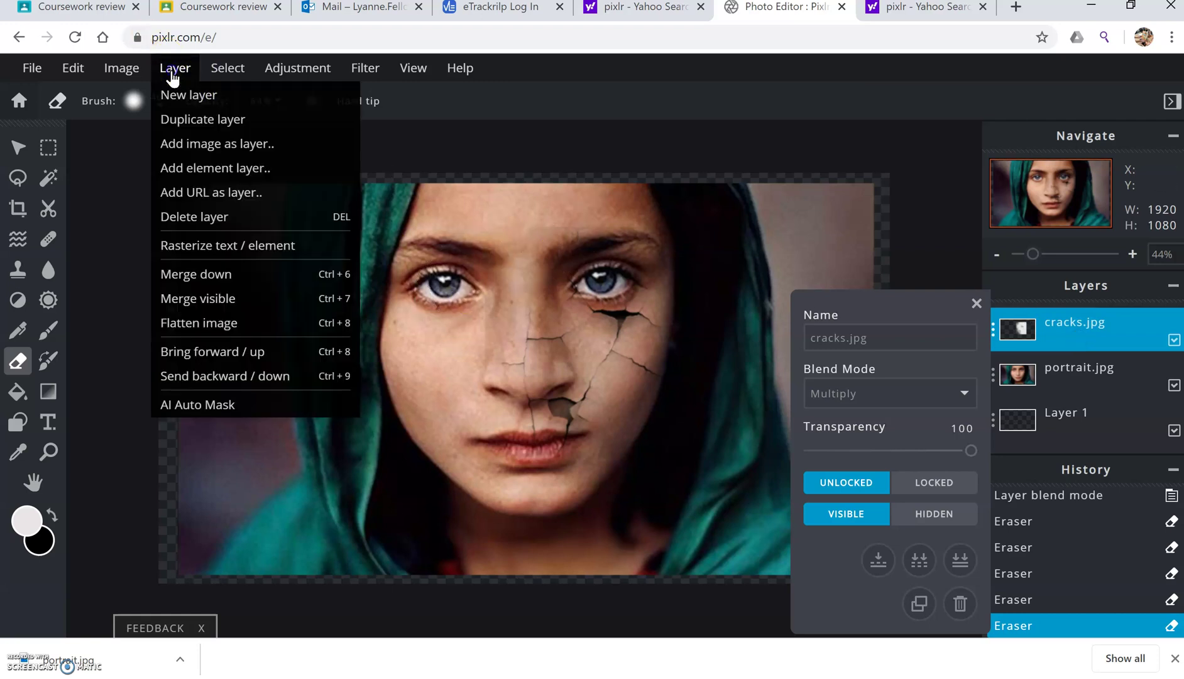
click(217, 141)
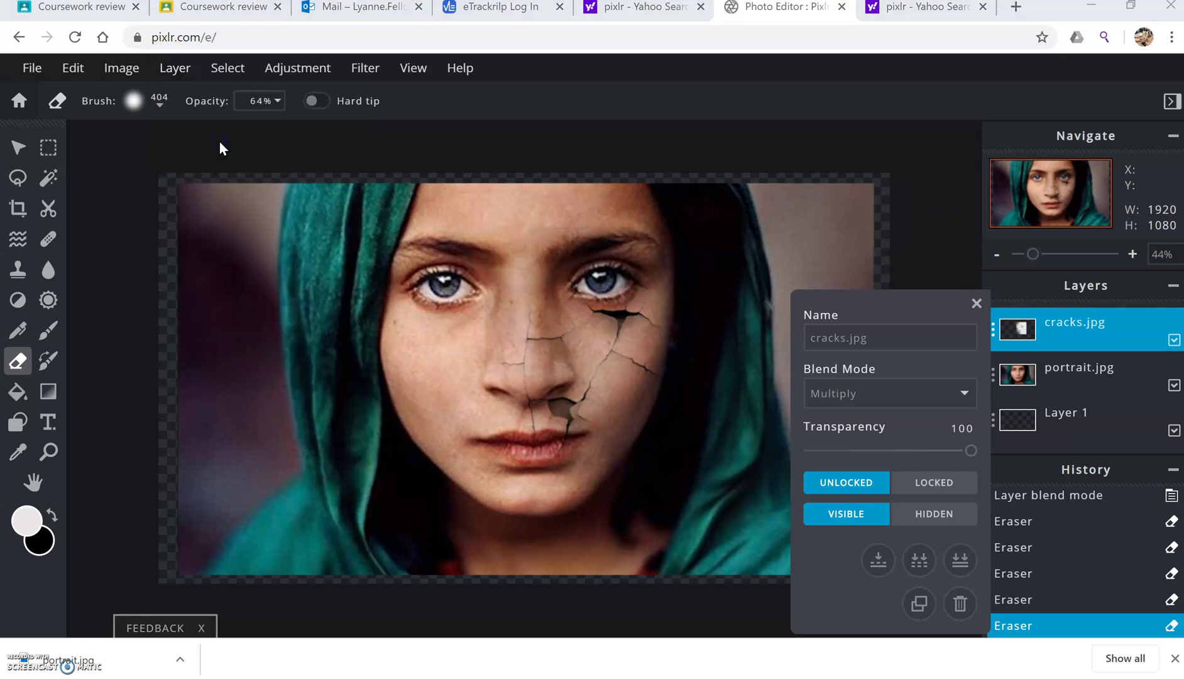
scroll(314, 243, down, 10)
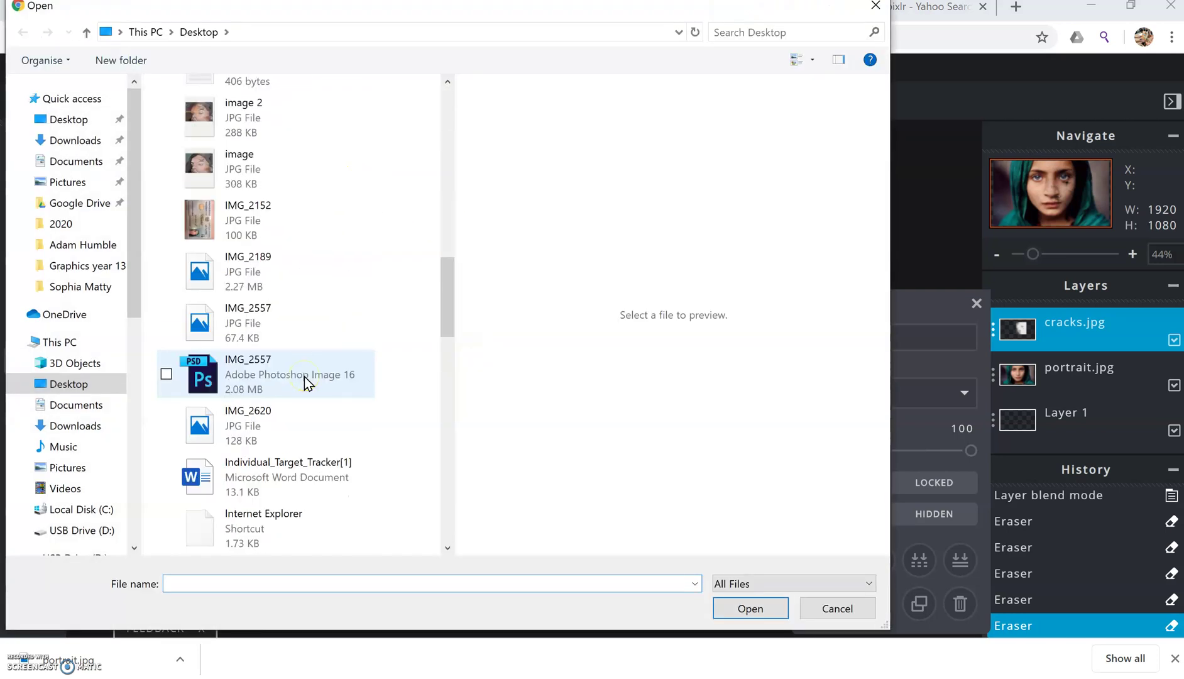
scroll(306, 381, down, 10)
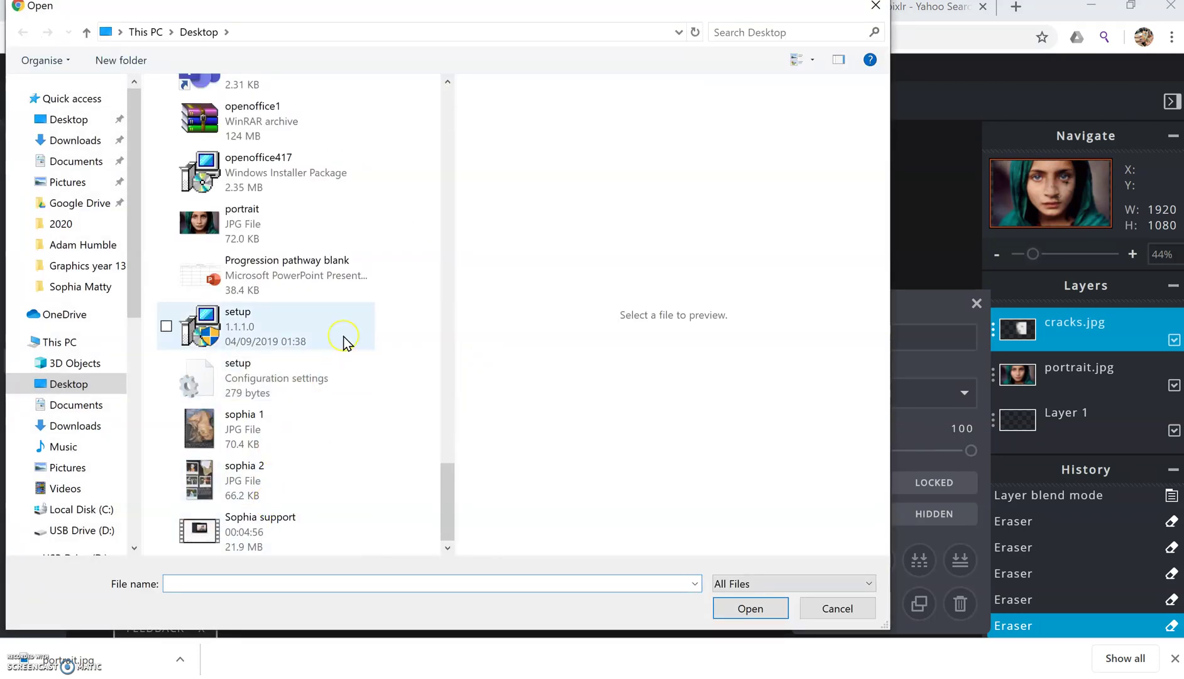
scroll(343, 338, up, 10)
scroll(345, 343, up, 3)
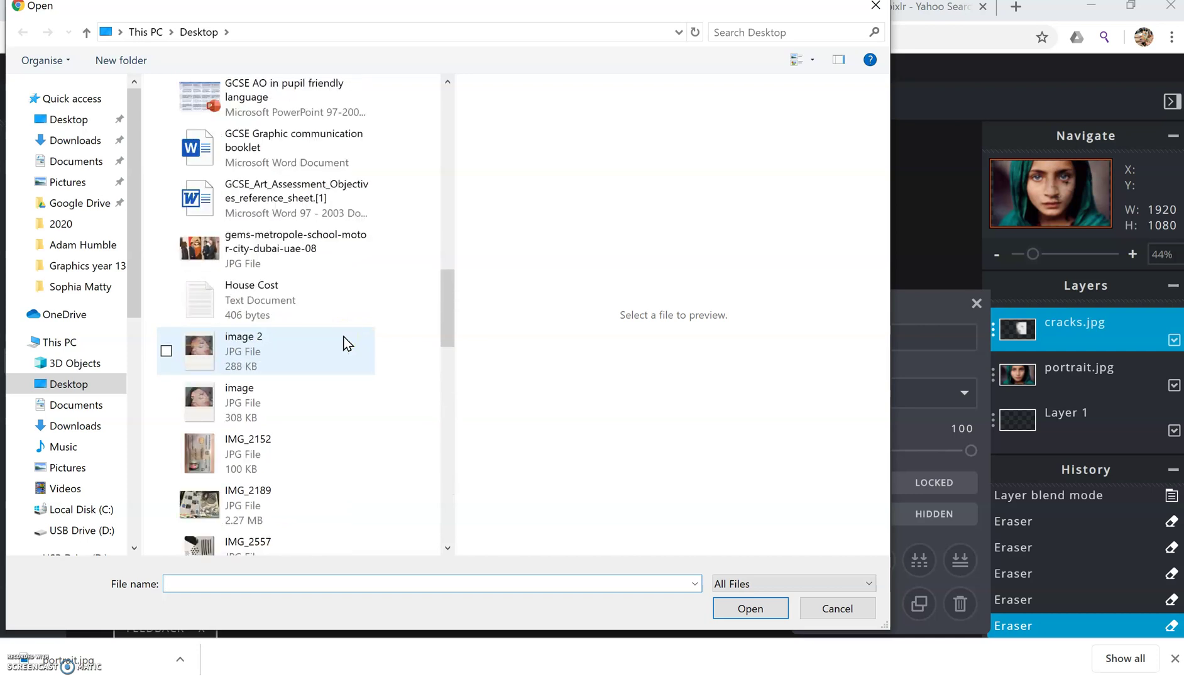
scroll(345, 346, up, 3)
scroll(344, 351, up, 3)
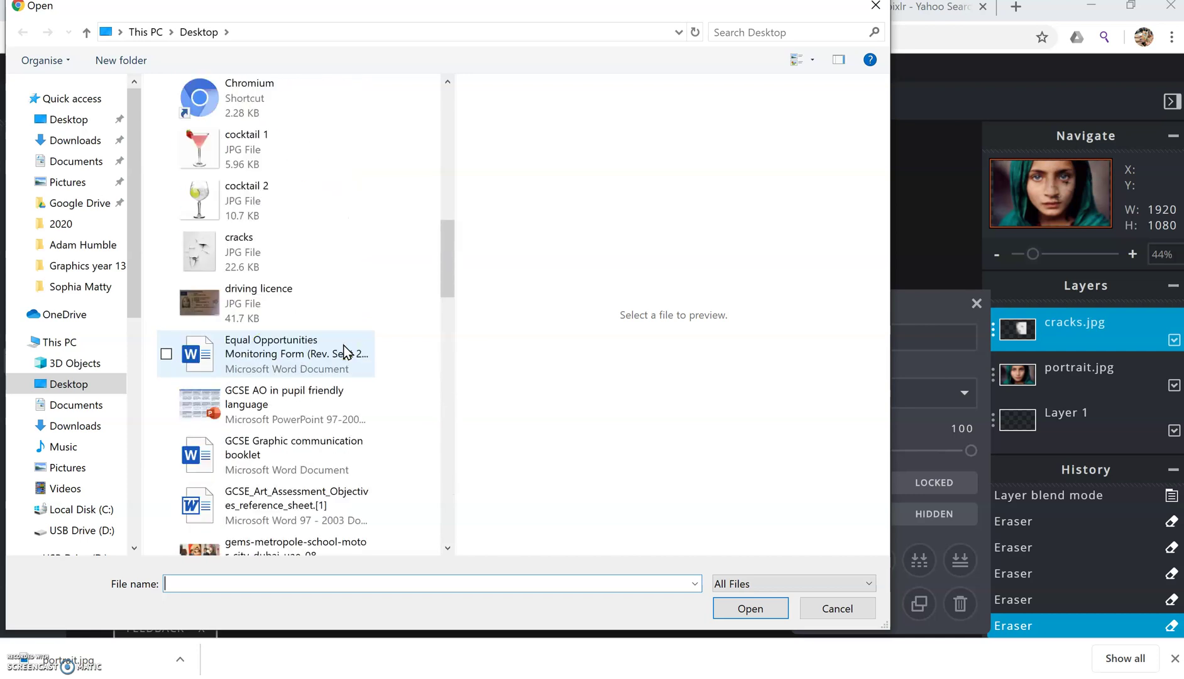
click(254, 252)
click(748, 608)
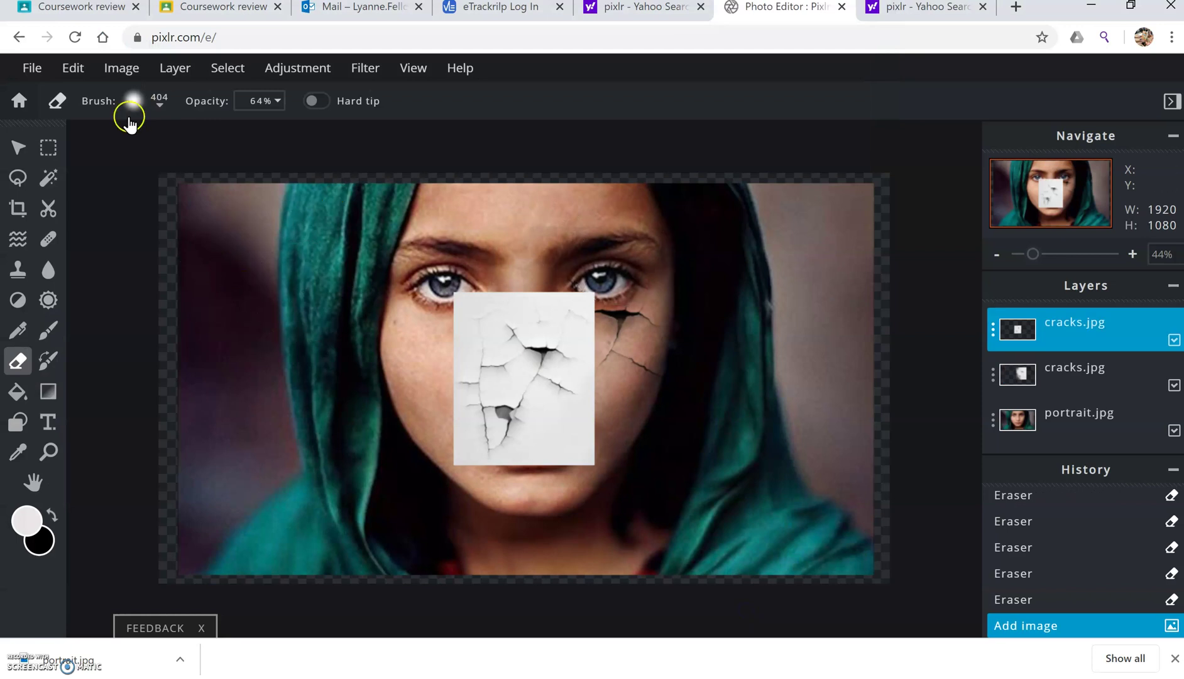
Step: Free-transform the new cracks layer, enlarging it over the left side of the face, and apply
click(117, 81)
click(73, 69)
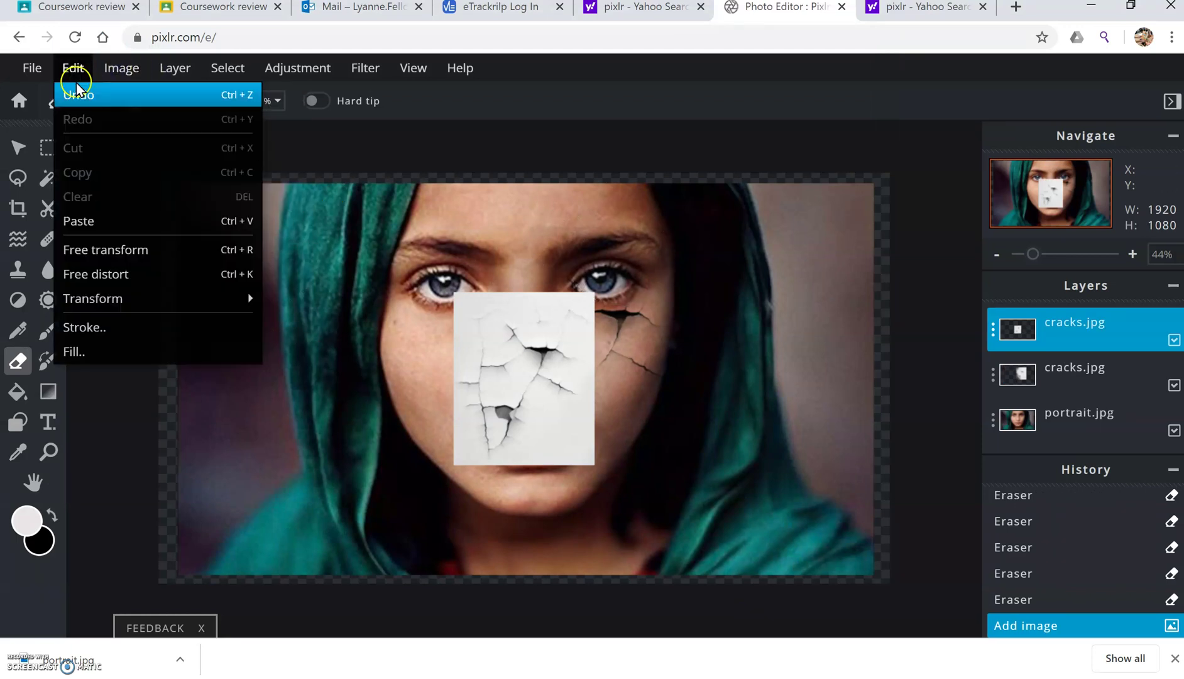
click(104, 252)
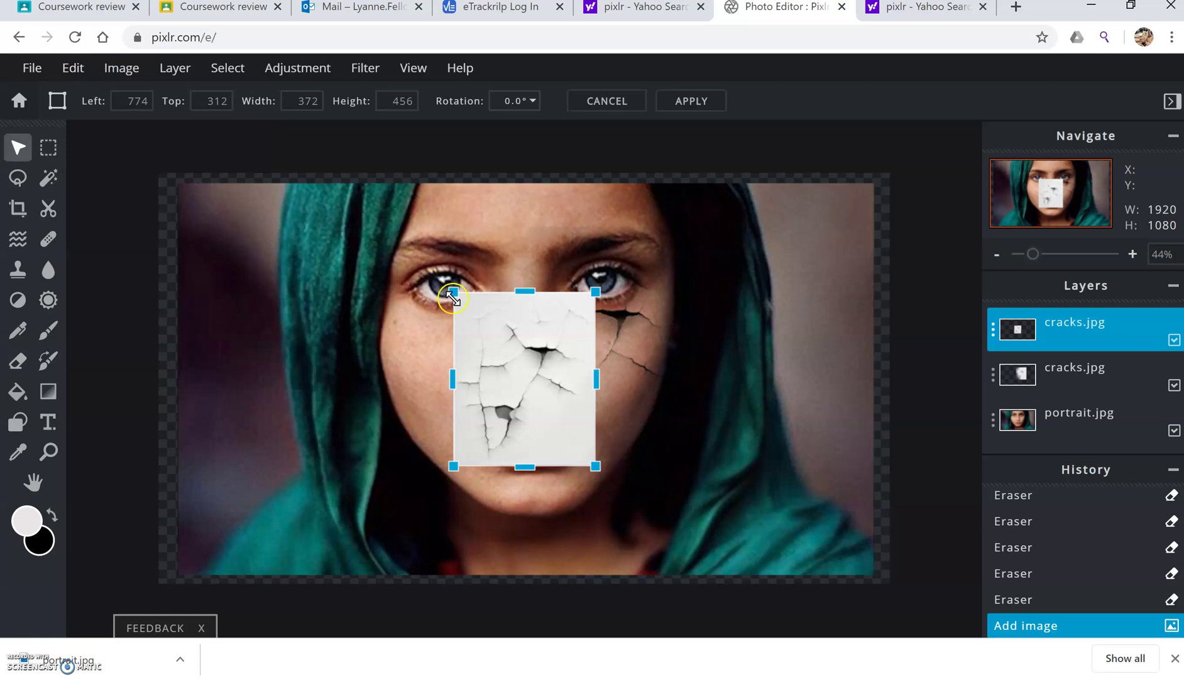
drag(448, 295, 307, 184)
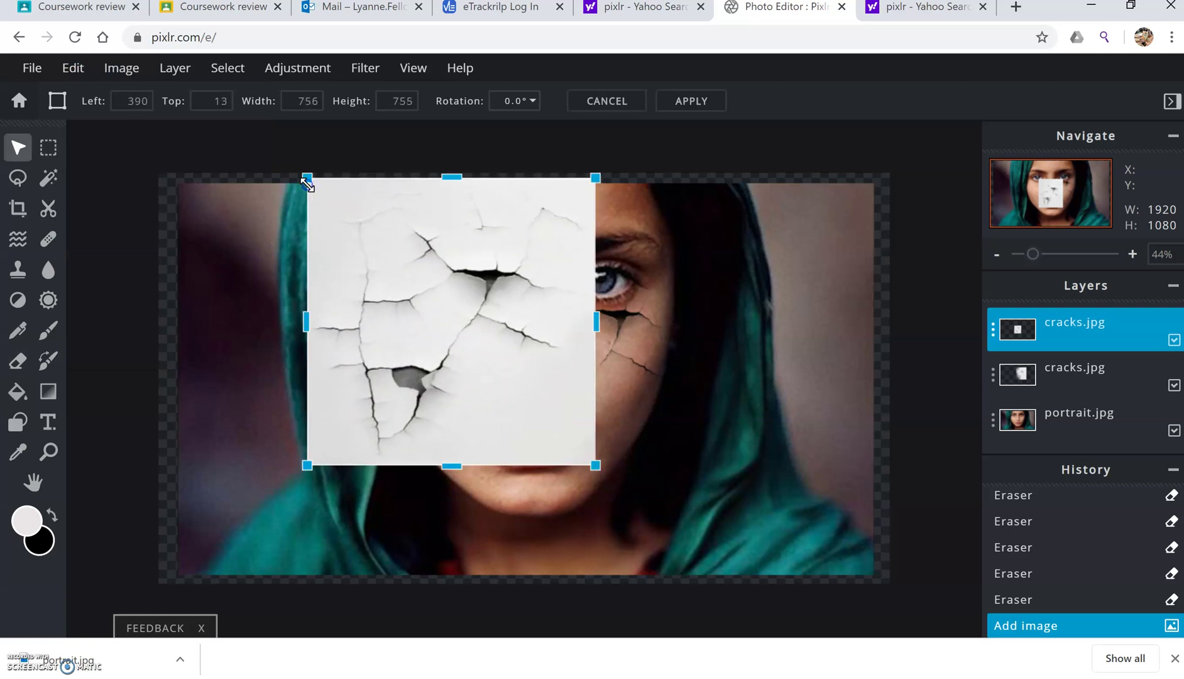
click(988, 325)
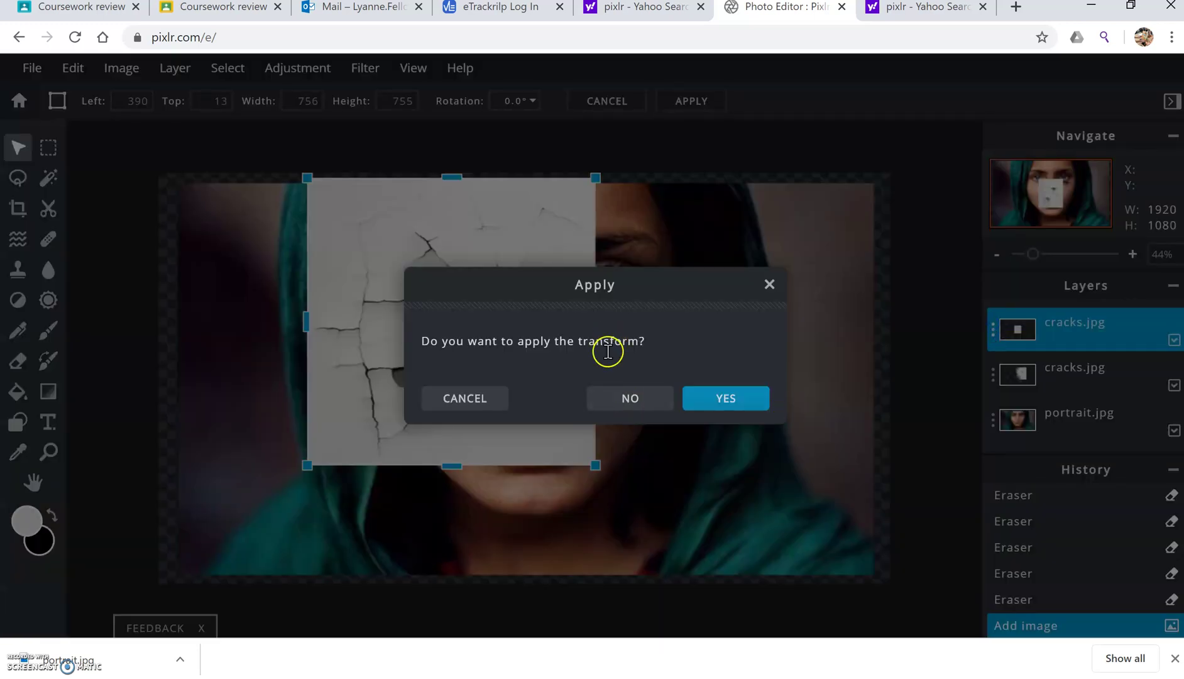
click(693, 411)
Step: Set the cracks layer's transparency to 61 and enlarge it slightly further to 777×776
click(991, 336)
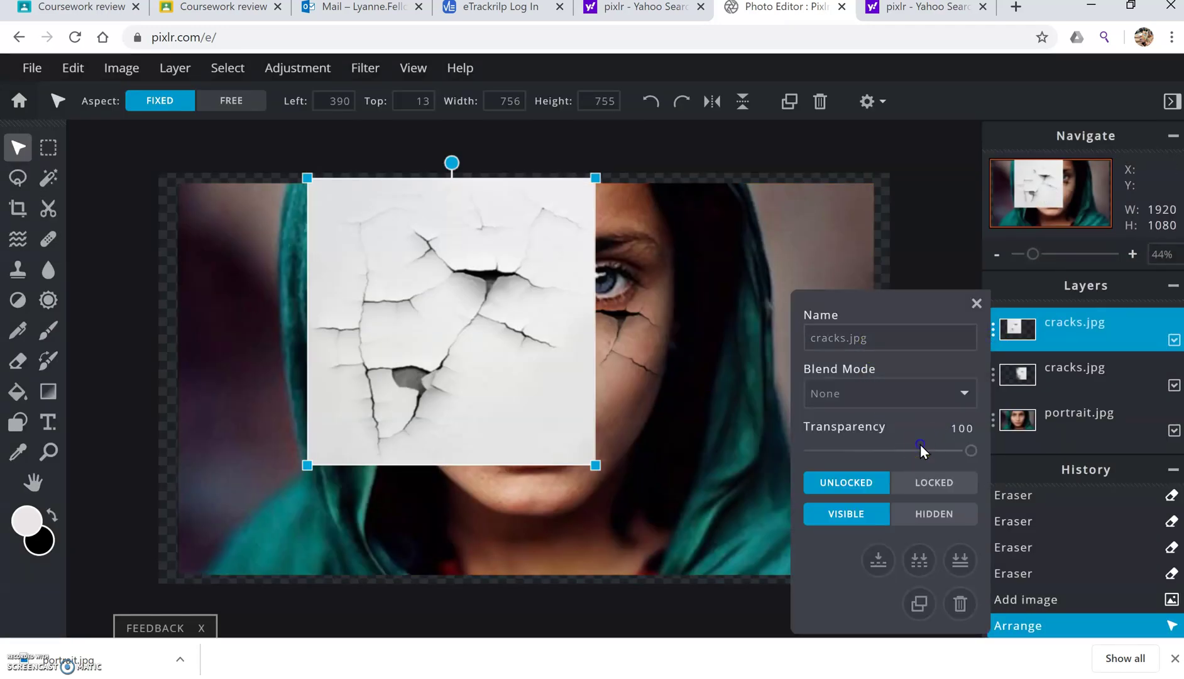
click(919, 450)
drag(919, 450, 906, 449)
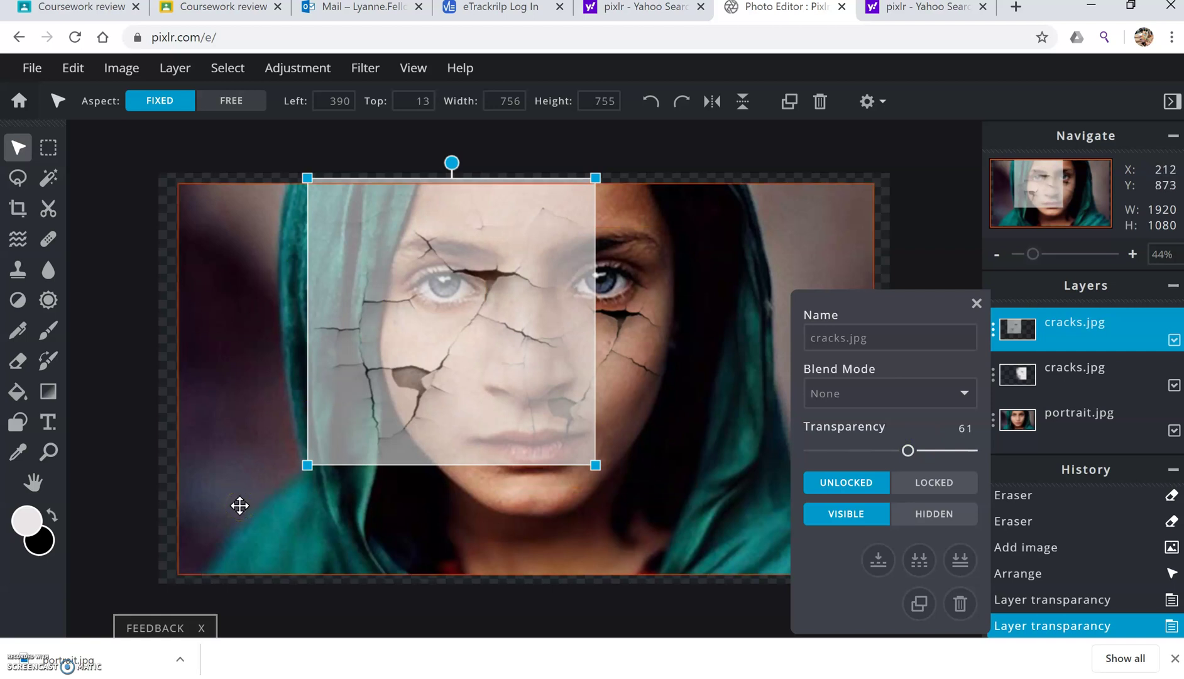
drag(595, 465, 607, 512)
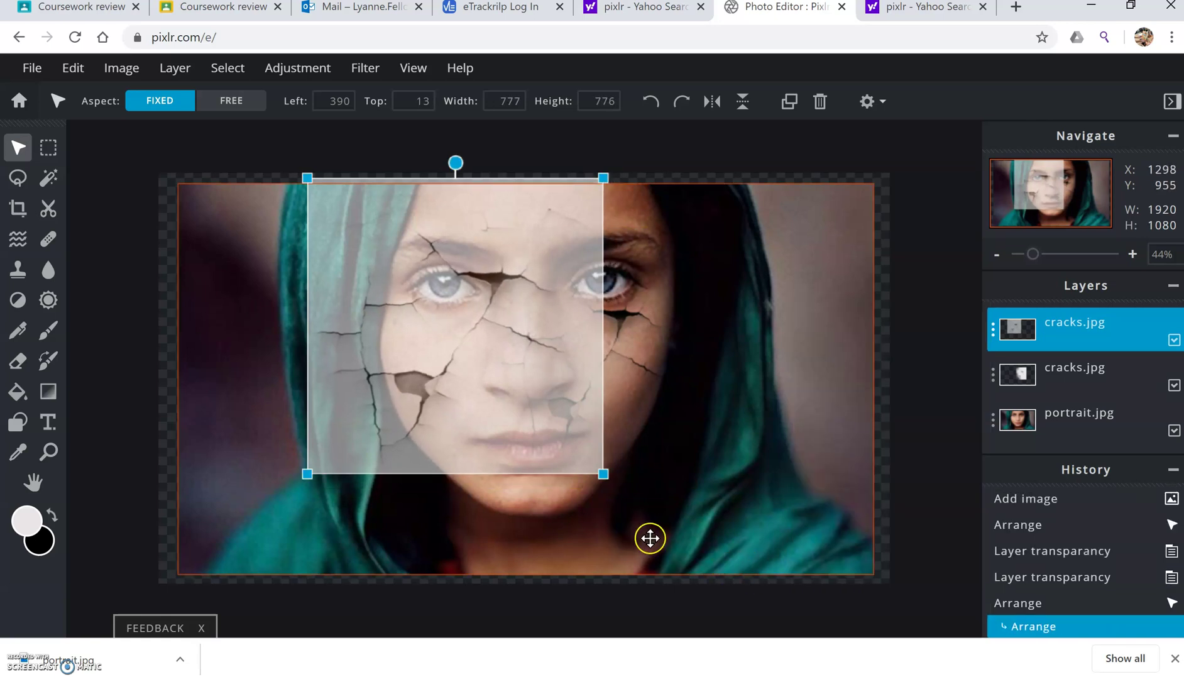
Step: Return the top cracks layer to transparency 100 and set its blend mode to Multiply
click(993, 338)
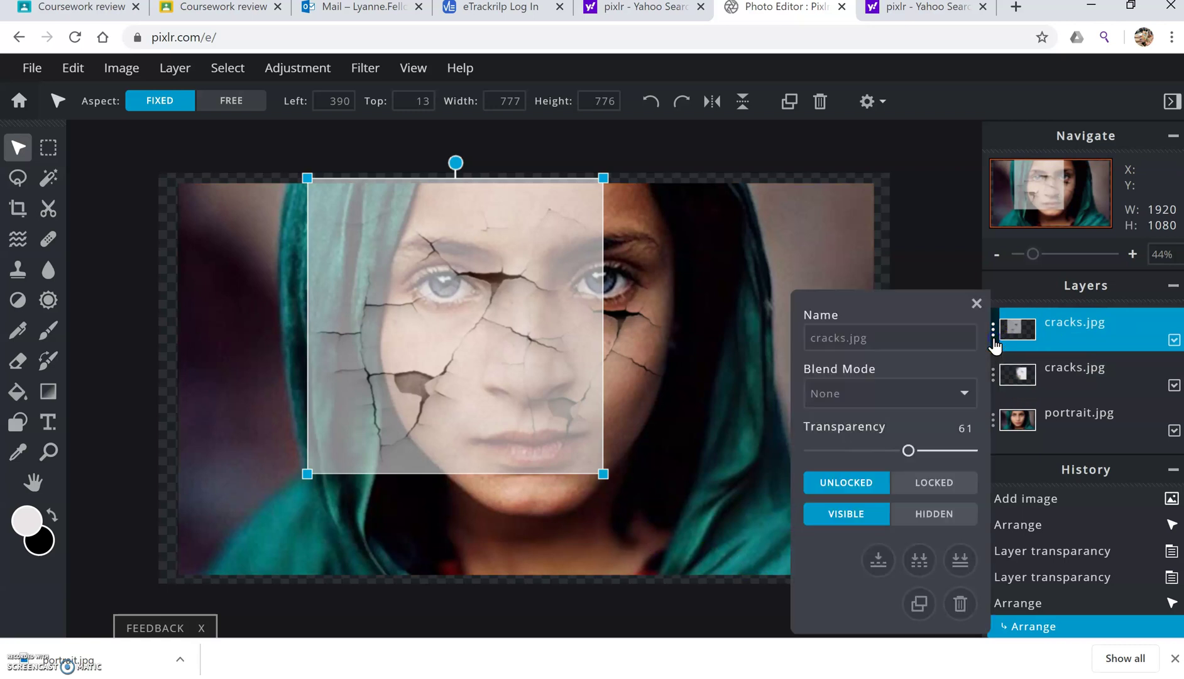
click(974, 450)
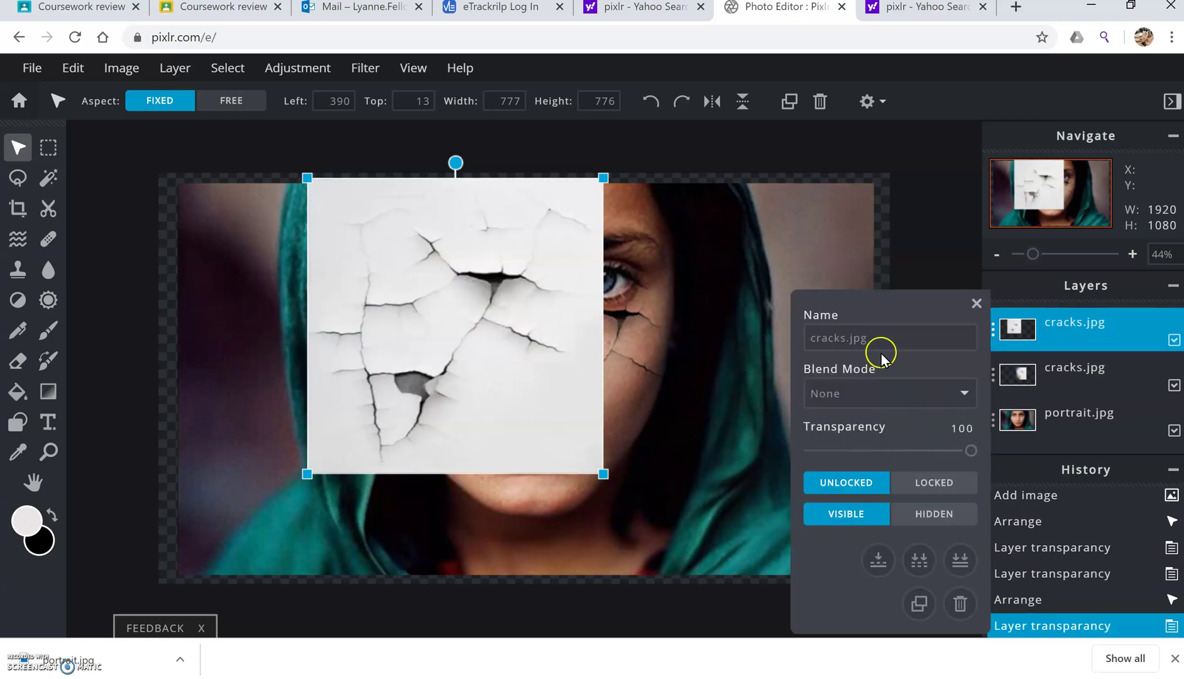
click(871, 397)
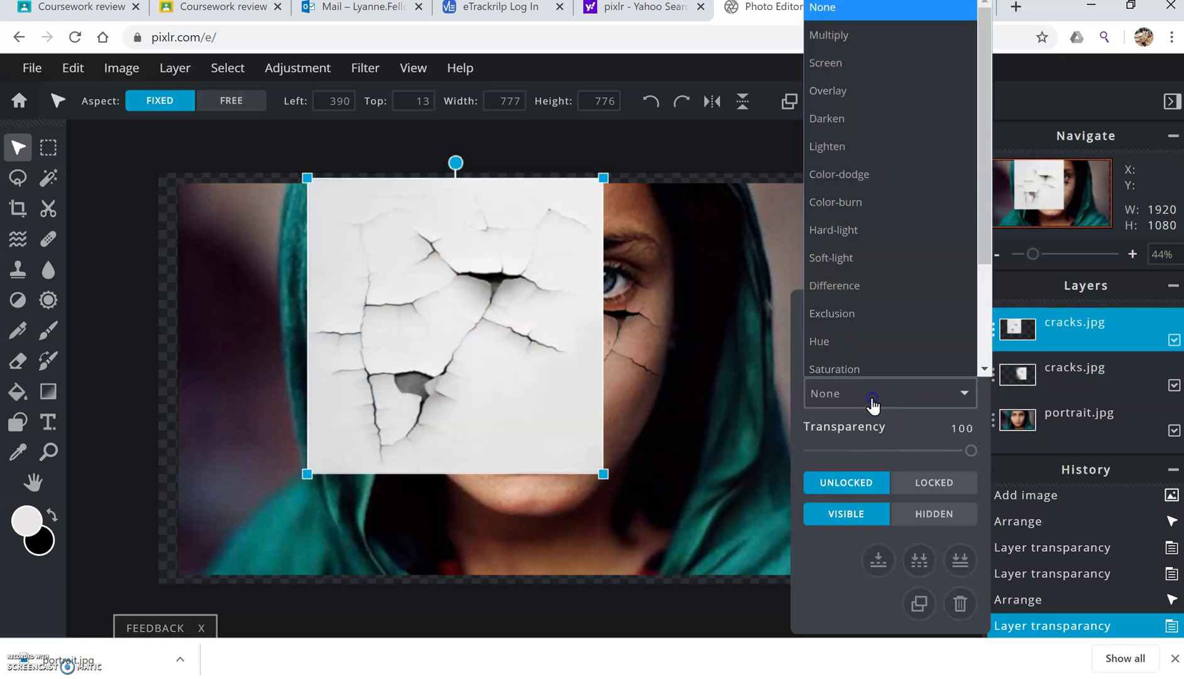
click(843, 35)
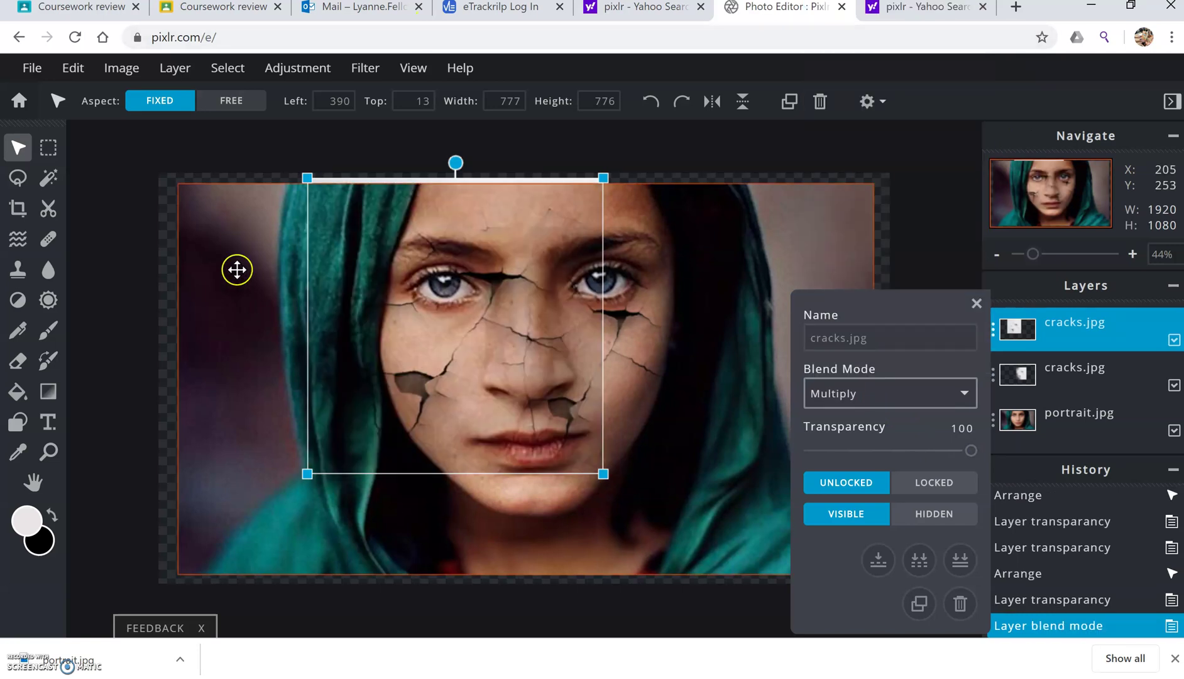
Step: Erase the cracks layer's hard edges near the chin, left eye and nose
click(19, 362)
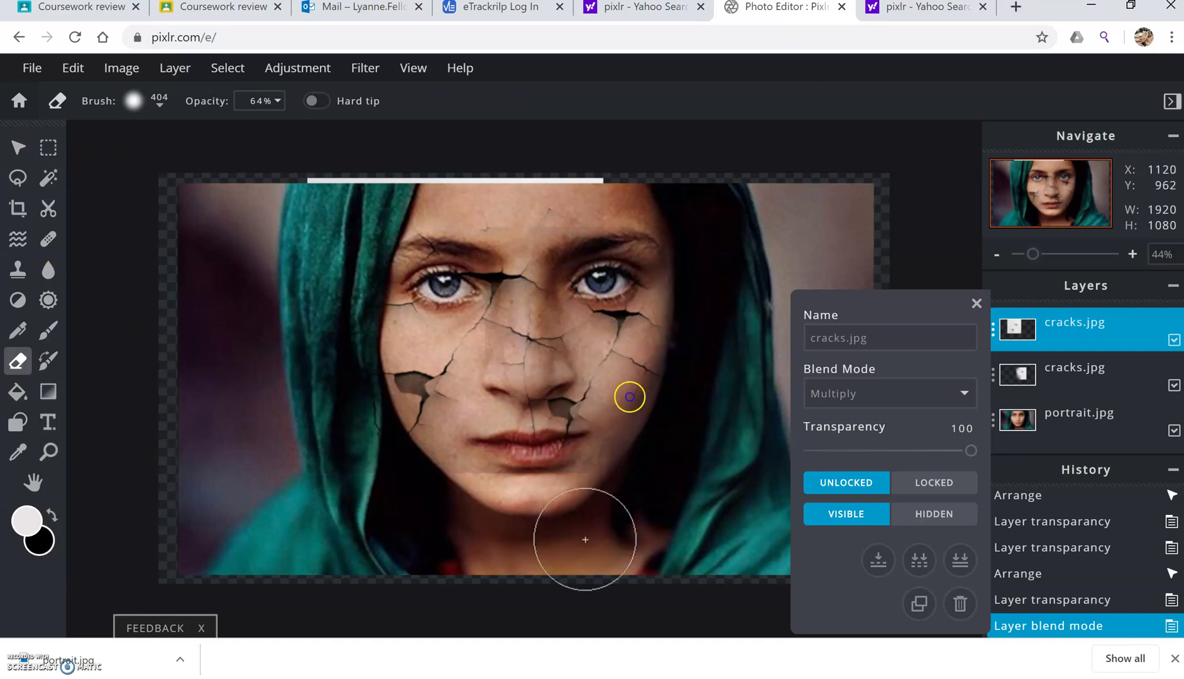
drag(542, 536, 457, 592)
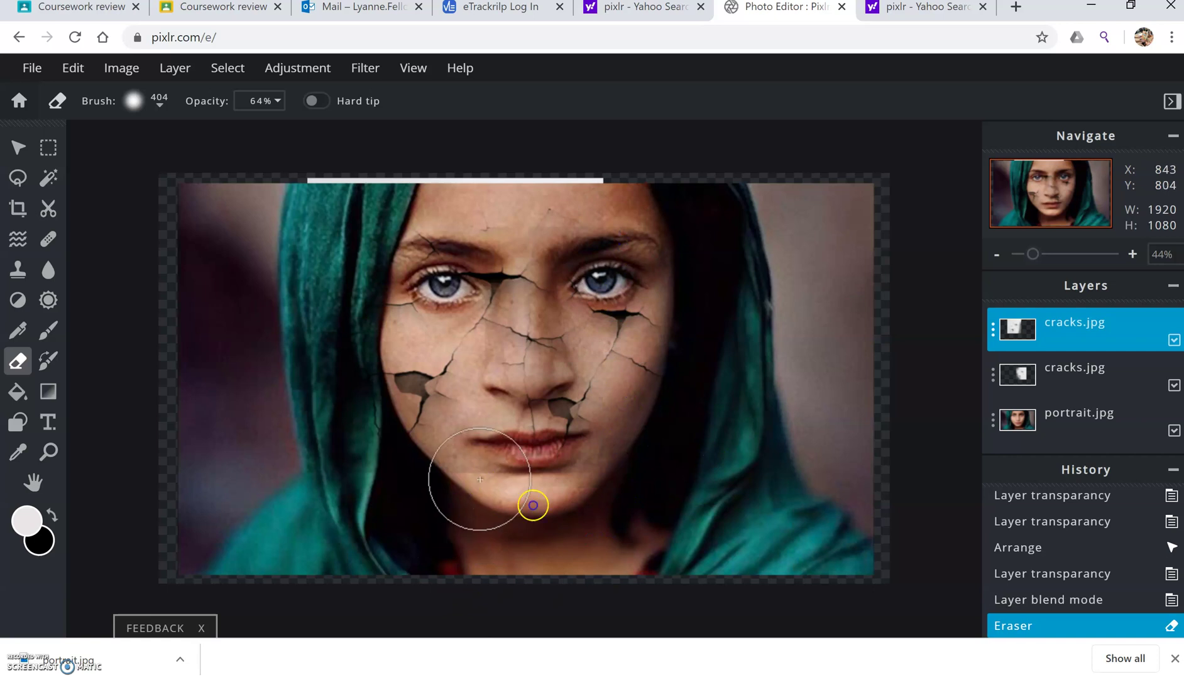
drag(573, 502, 563, 491)
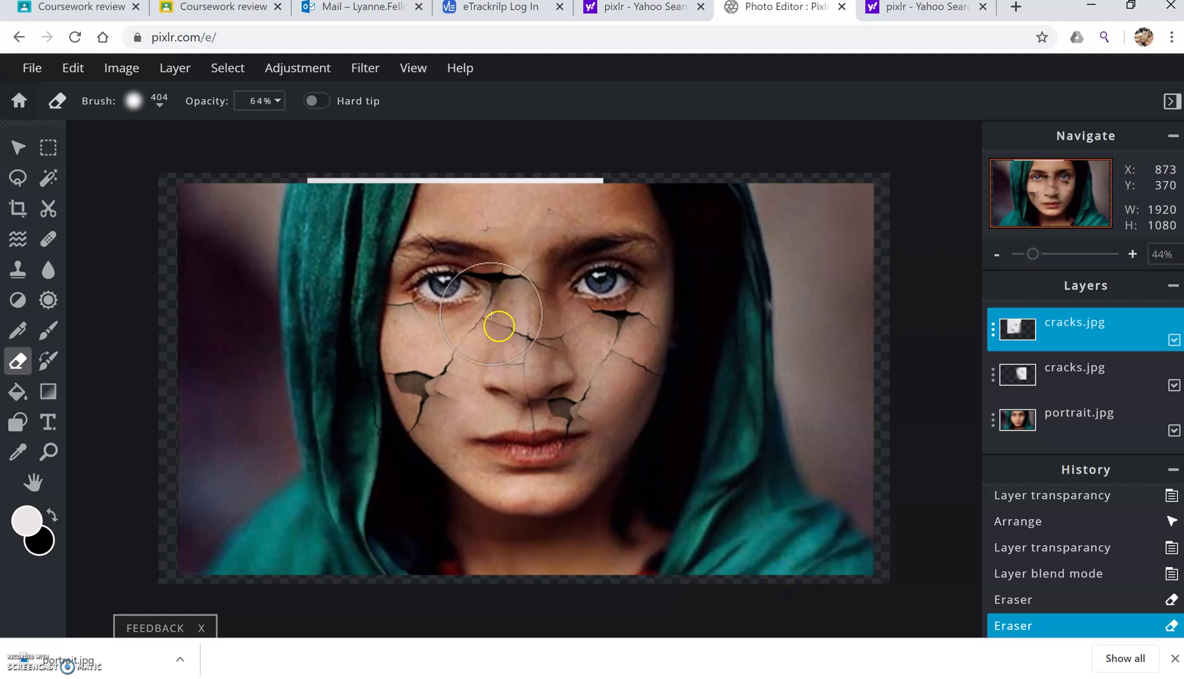
drag(499, 325, 463, 395)
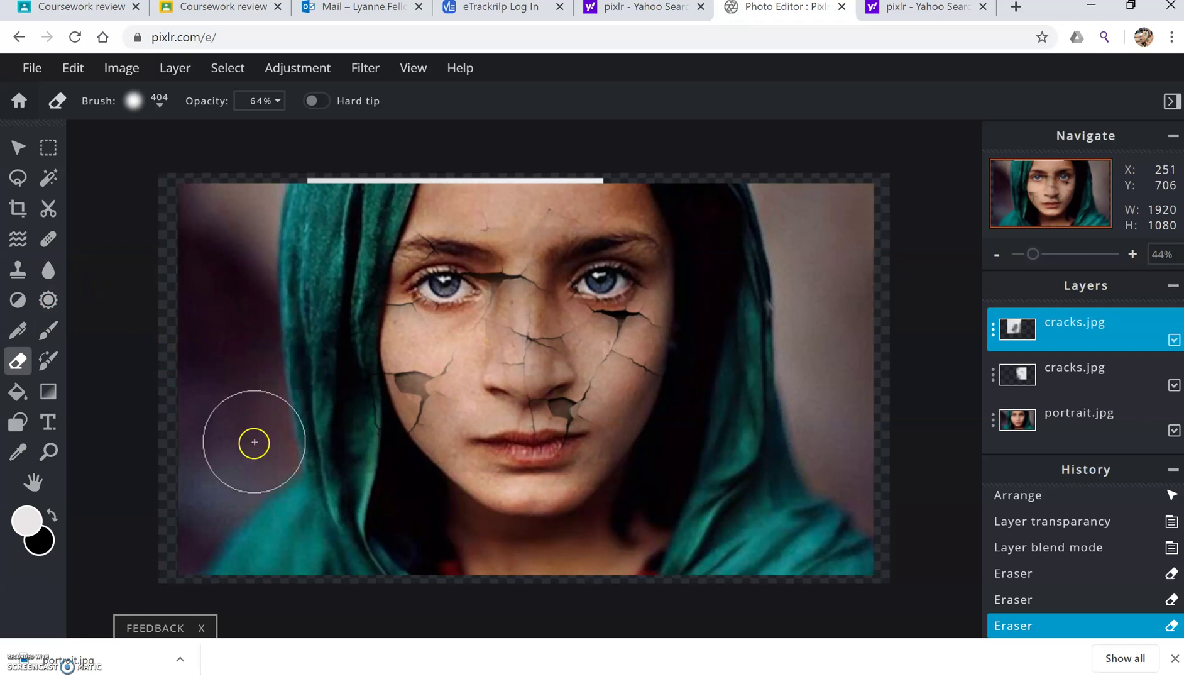
Step: Download the image as a JPG named 'cracked face'
click(33, 68)
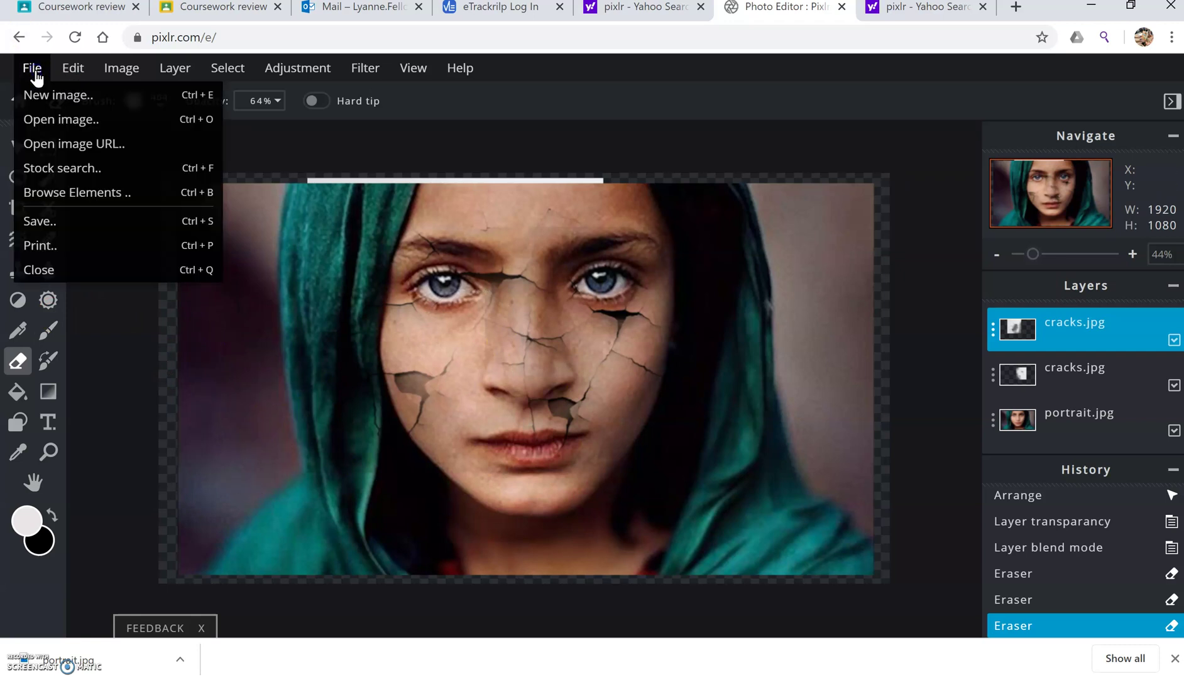
click(65, 219)
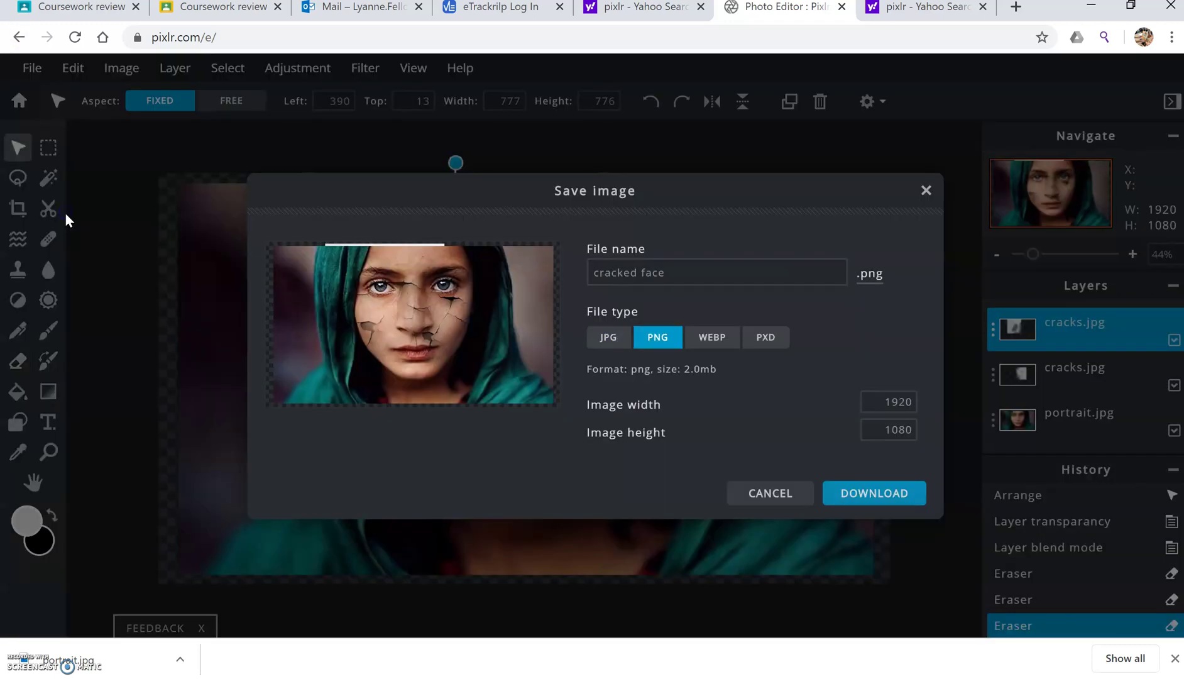
click(608, 338)
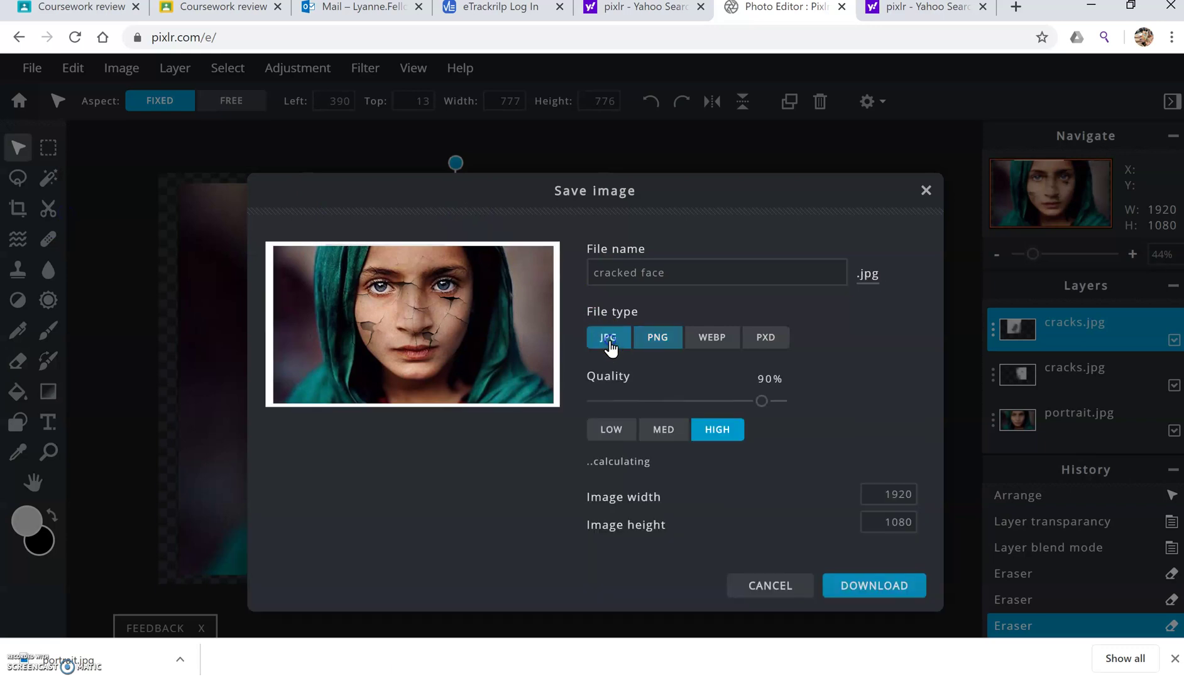
click(869, 593)
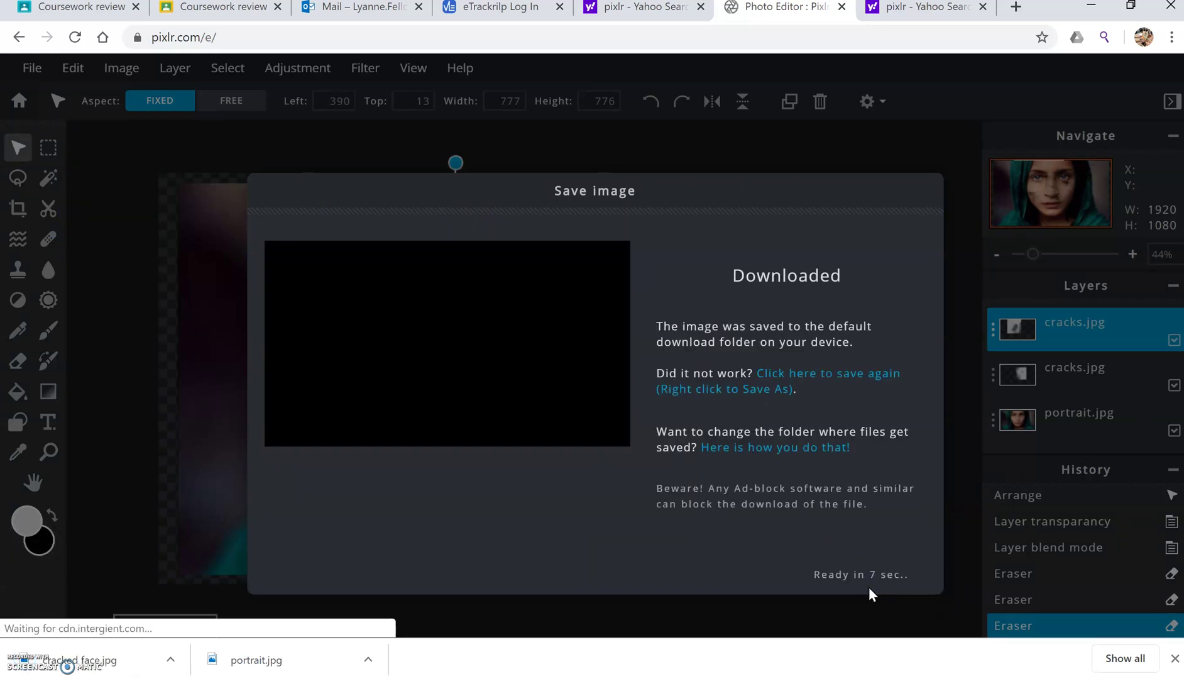